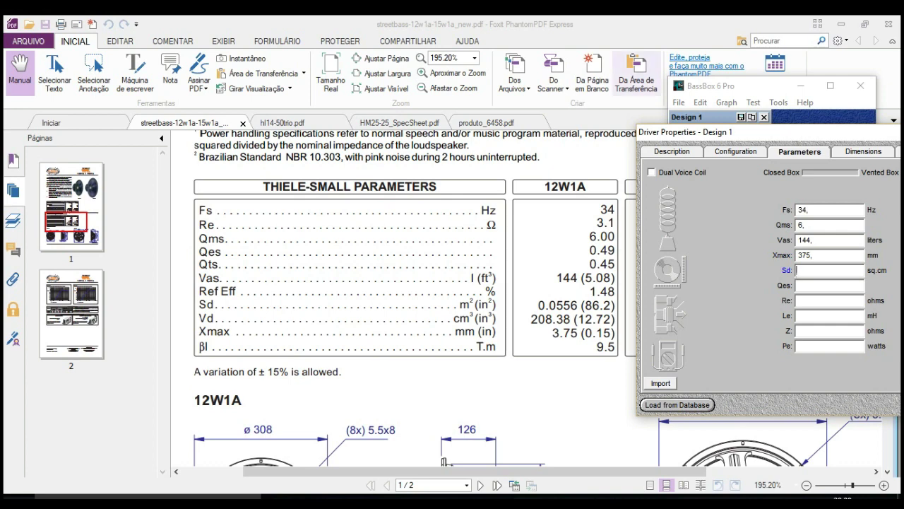
Step: Consult the 12W1A datasheet and set the driver's Sd to 0,0556 in square metres
{"action": "left_click_drag", "start_coordinate": [713, 132], "coordinate": [644, 365]}
{"action": "left_click", "coordinate": [586, 311]}
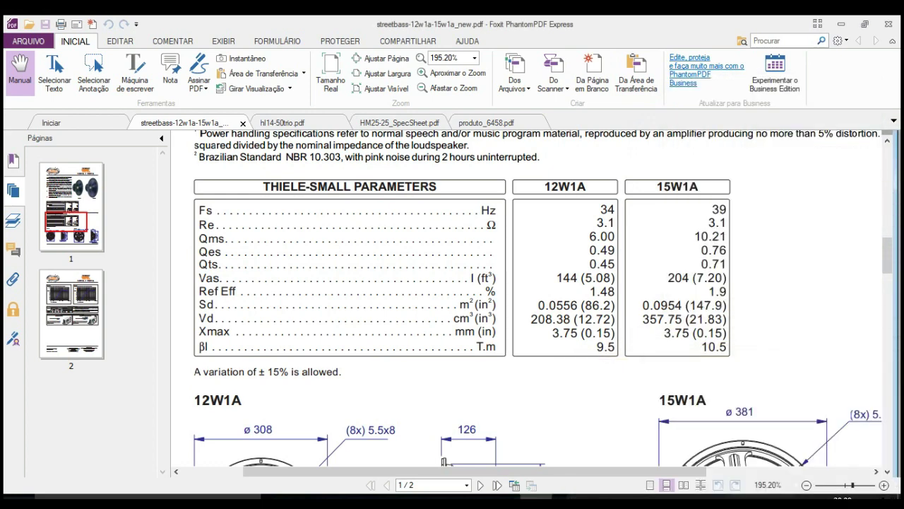
{"action": "left_click", "coordinate": [343, 497]}
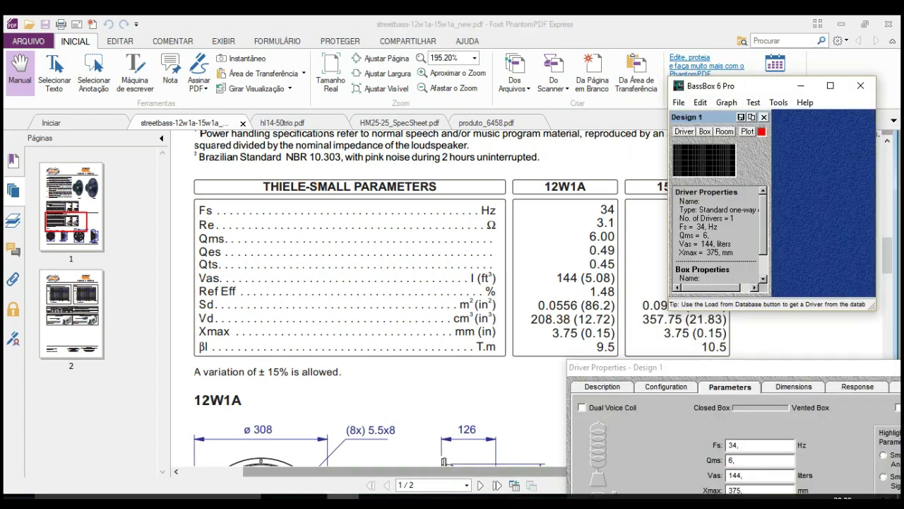
{"action": "left_click_drag", "start_coordinate": [643, 368], "coordinate": [688, 94]}
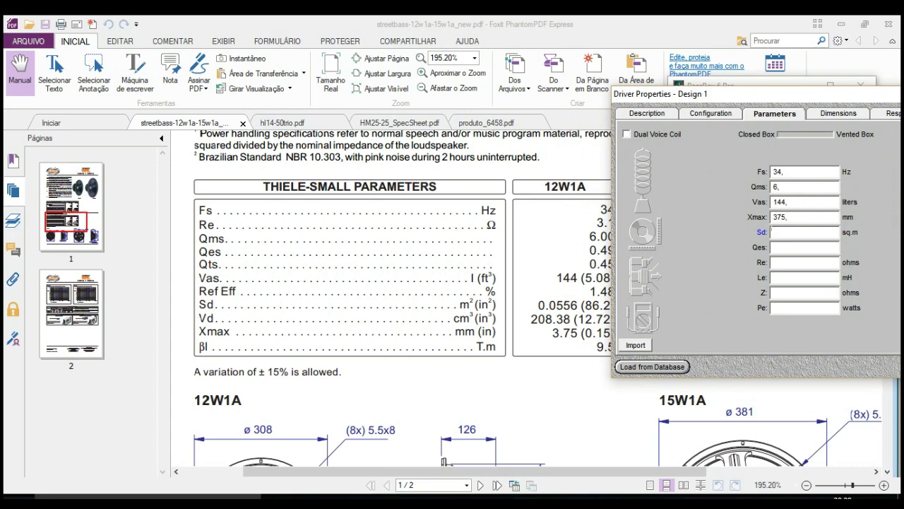
{"action": "type", "text": "0,0556"}
{"action": "key", "text": "Tab"}
Step: Enter the 12W1A driver's Qes as 0,49 and Re as 3,1 ohms from the datasheet
{"action": "left_click_drag", "start_coordinate": [749, 94], "coordinate": [784, 101]}
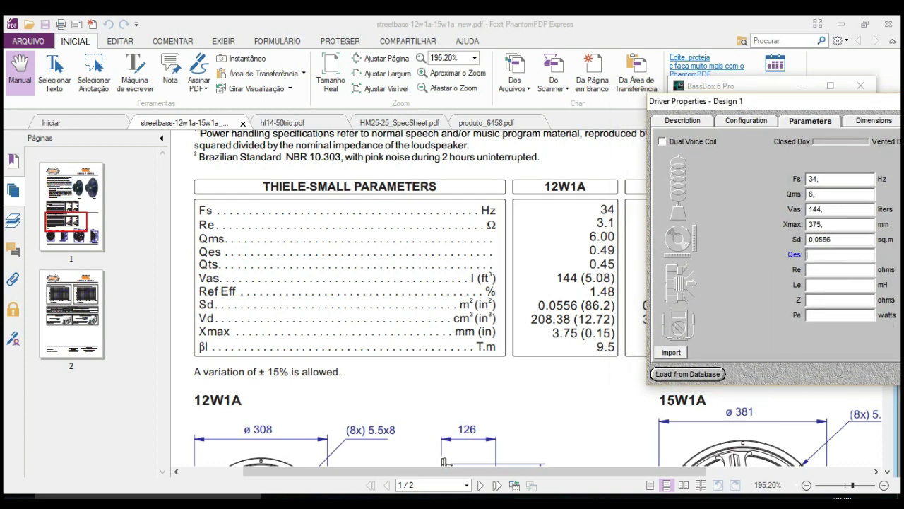
{"action": "type", "text": "0,49"}
{"action": "key", "text": "Tab"}
{"action": "type", "text": "3,1"}
{"action": "key", "text": "Tab"}
Step: Set the driver's impedance Z to 4 ohms and Pe to 250 watts, and accept the driver properties
{"action": "left_click_drag", "start_coordinate": [579, 395], "coordinate": [570, 396]}
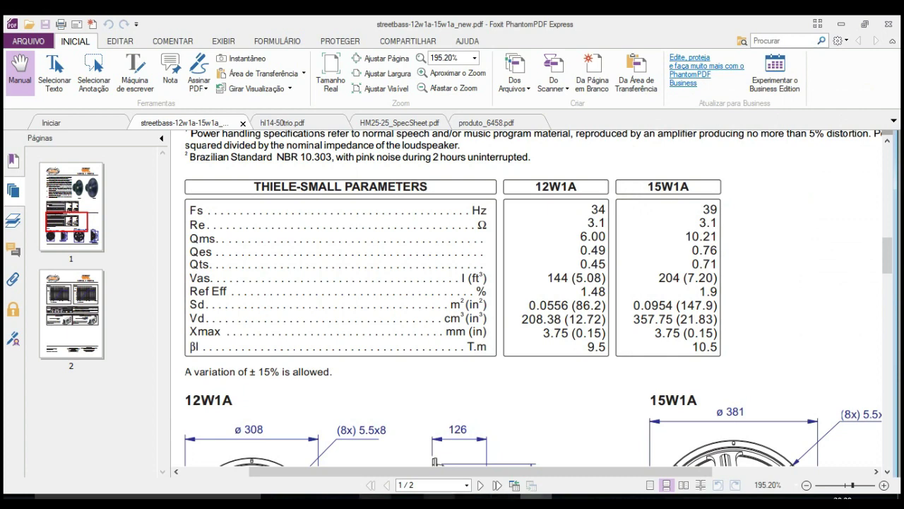
{"action": "key", "text": "alt+Tab"}
{"action": "left_click_drag", "start_coordinate": [771, 101], "coordinate": [711, 90]}
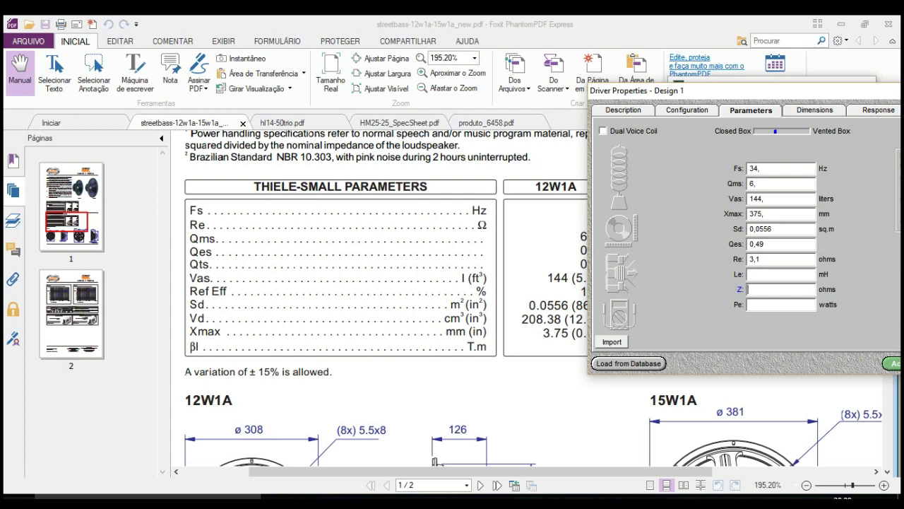
{"action": "type", "text": "4"}
{"action": "key", "text": "Tab"}
{"action": "type", "text": "250"}
{"action": "left_click_drag", "start_coordinate": [622, 73], "coordinate": [621, 72]}
{"action": "left_click", "coordinate": [743, 344]}
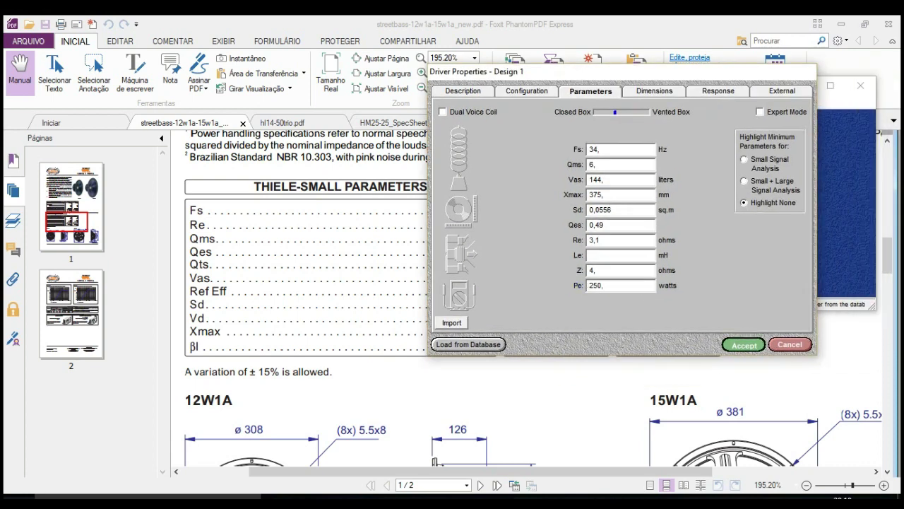
Step: Maximize the BassBox window and set the design's box type to Vented Box
{"action": "left_click", "coordinate": [830, 86]}
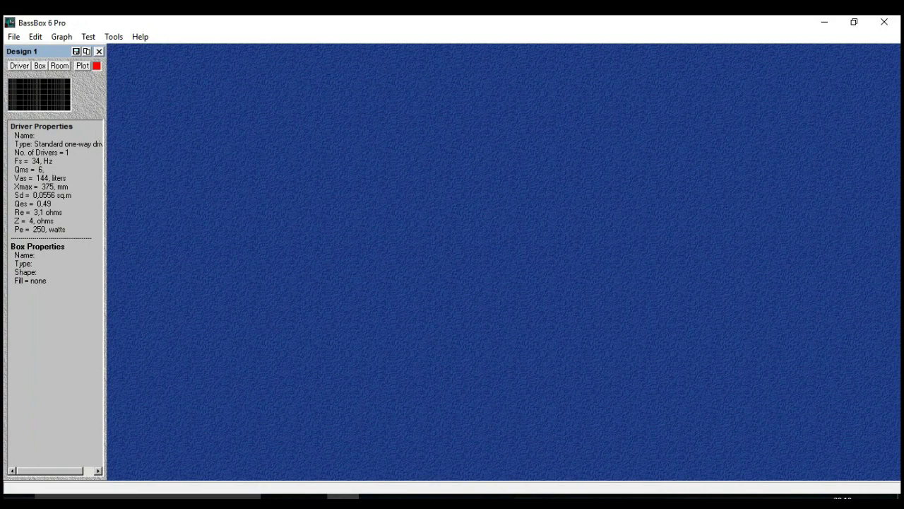
{"action": "left_click", "coordinate": [39, 65]}
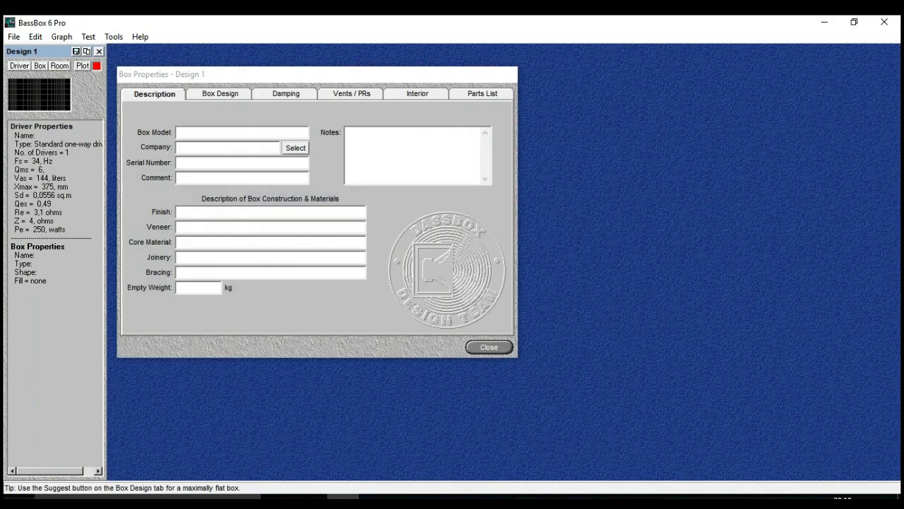
{"action": "left_click", "coordinate": [221, 94]}
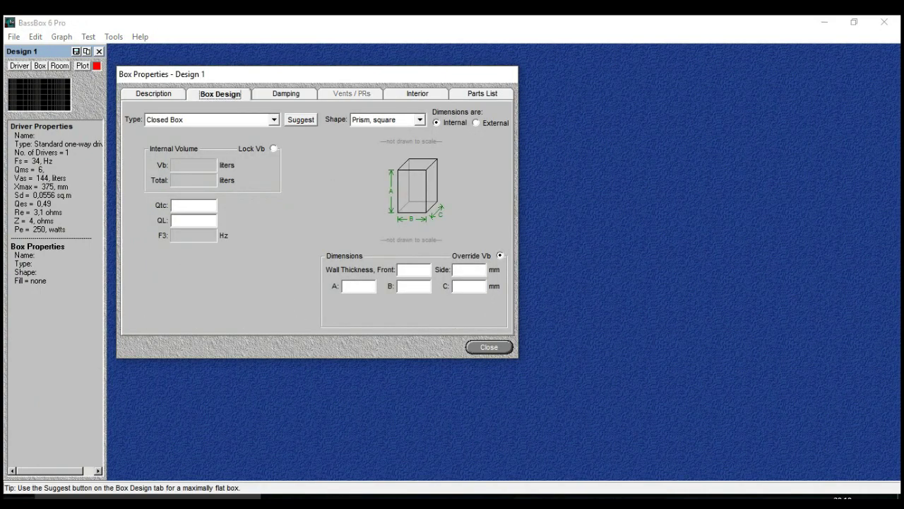
{"action": "left_click", "coordinate": [274, 120]}
{"action": "key", "text": "Down"}
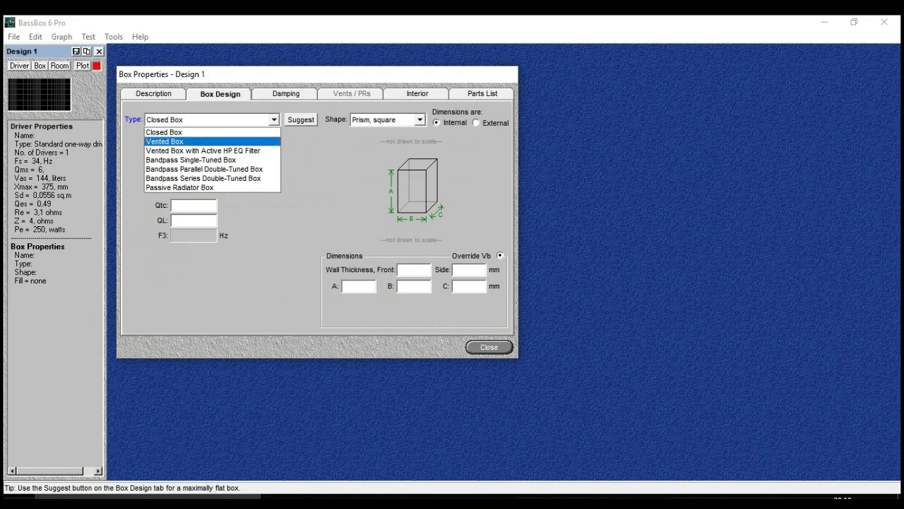
{"action": "key", "text": "Return"}
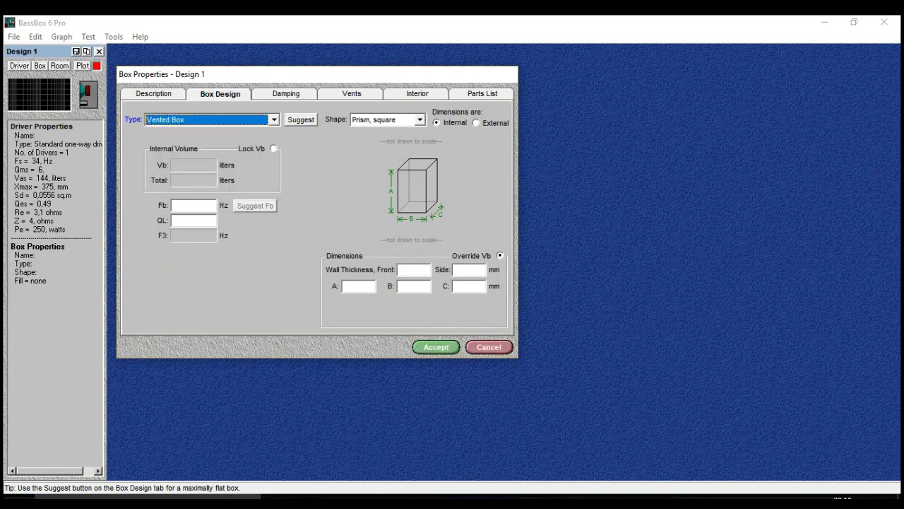
Step: Lock the internal volume, set Vb to 60 liters, and have the tuning frequency Fb suggested
{"action": "left_click", "coordinate": [274, 148]}
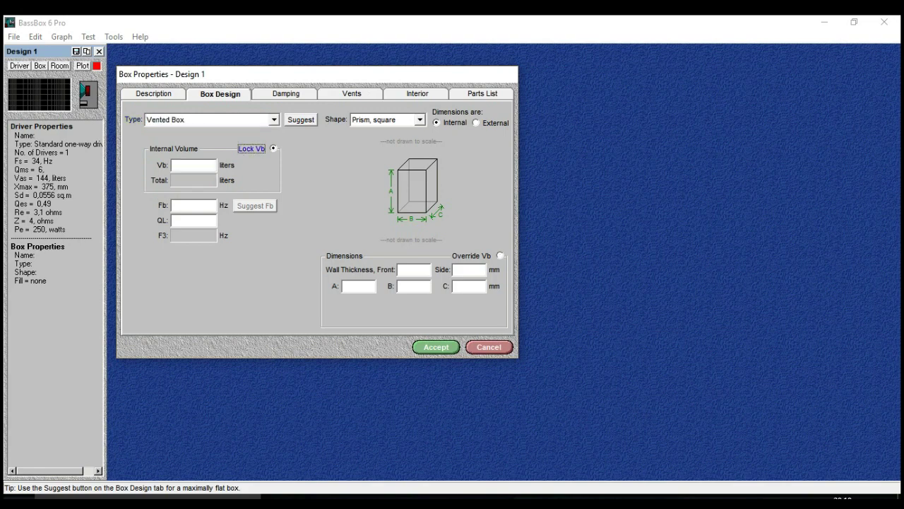
{"action": "left_click", "coordinate": [192, 165]}
{"action": "type", "text": "60"}
{"action": "key", "text": "Tab"}
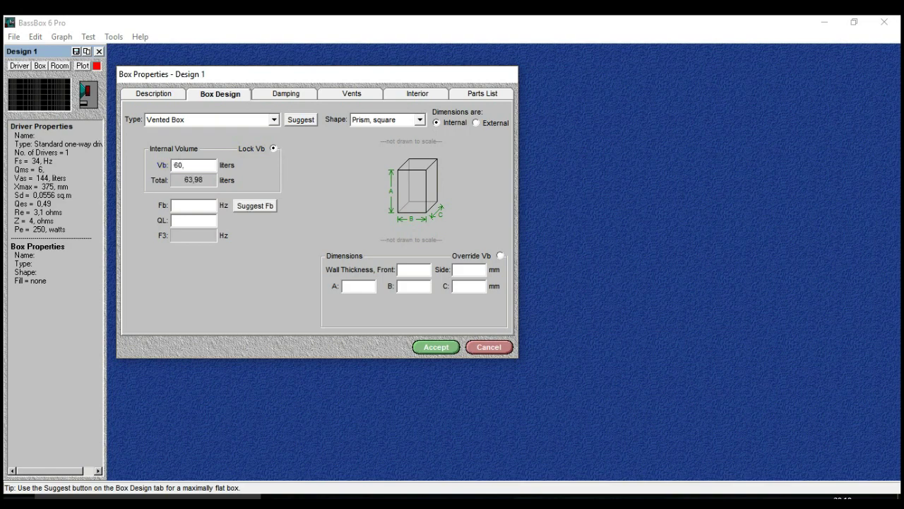
{"action": "left_click", "coordinate": [255, 205]}
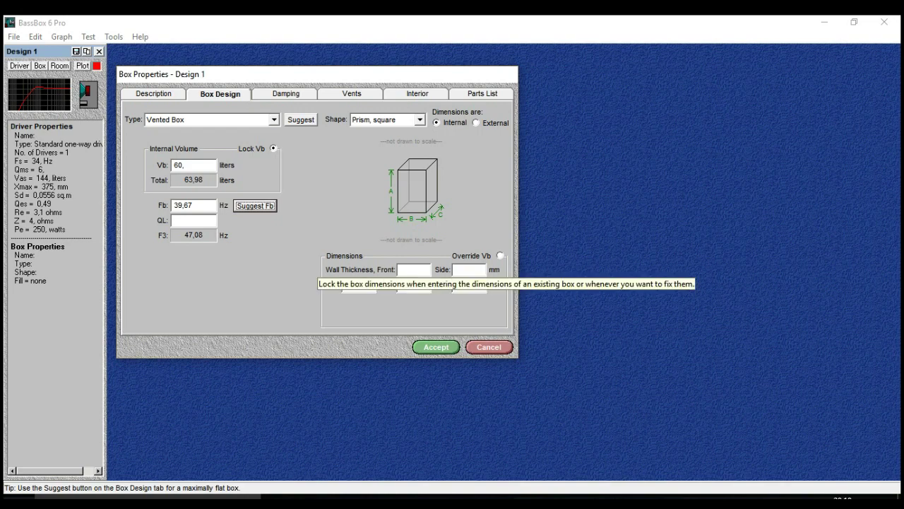
Step: Let the dimensions override Vb and set the front and side wall thickness to 15 mm
{"action": "left_click", "coordinate": [500, 255]}
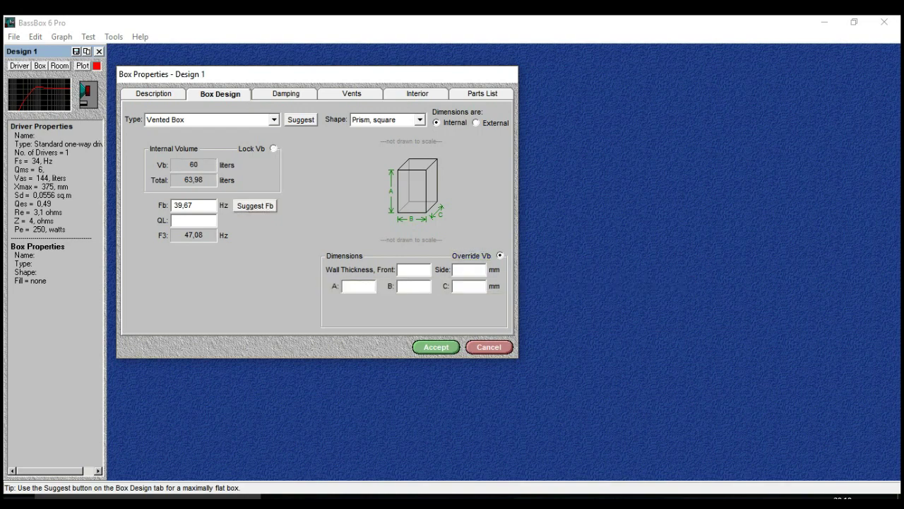
{"action": "left_click", "coordinate": [413, 269]}
{"action": "type", "text": "15"}
{"action": "key", "text": "Tab"}
{"action": "type", "text": "15"}
{"action": "key", "text": "Tab"}
Step: Switch the box dimensions to external and enter 35 mm for B and 45 mm for A
{"action": "left_click", "coordinate": [414, 287]}
{"action": "left_click", "coordinate": [495, 123]}
{"action": "left_click", "coordinate": [414, 286]}
{"action": "type", "text": "35"}
{"action": "left_click", "coordinate": [359, 286]}
{"action": "type", "text": "45"}
{"action": "left_click", "coordinate": [469, 286]}
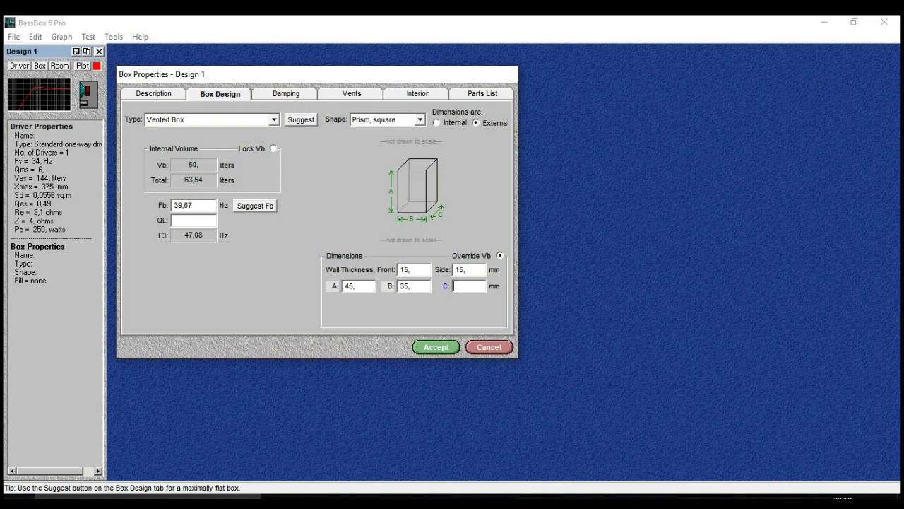
Step: Correct B to 350 mm and A to 450 mm, change the units to centimetres, and set C to 45 cm
{"action": "left_click", "coordinate": [406, 286]}
{"action": "type", "text": "350"}
{"action": "key", "text": "shift+Tab"}
{"action": "type", "text": "450"}
{"action": "left_click", "coordinate": [494, 286]}
{"action": "left_click", "coordinate": [469, 286]}
{"action": "type", "text": "45"}
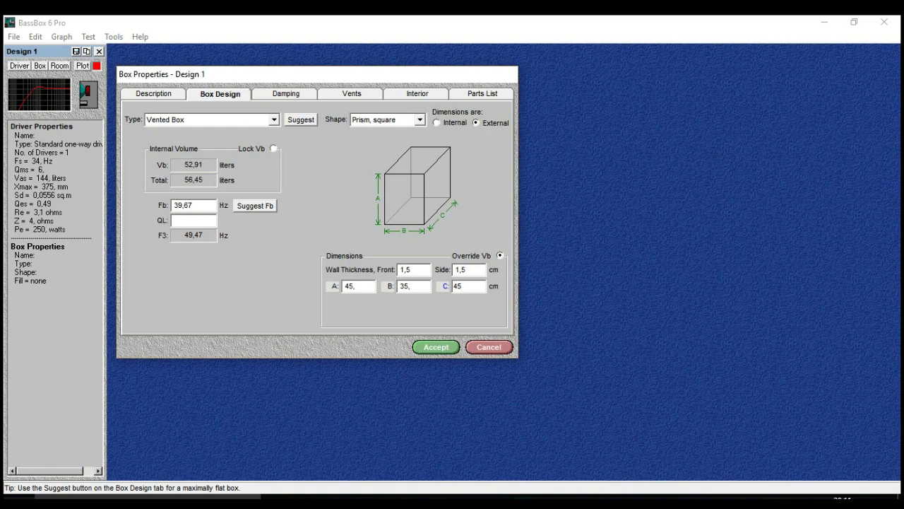
Step: Try the Heavy acoustic absorption setting for the box and return the fill to None
{"action": "left_click", "coordinate": [285, 94]}
{"action": "left_click", "coordinate": [383, 247]}
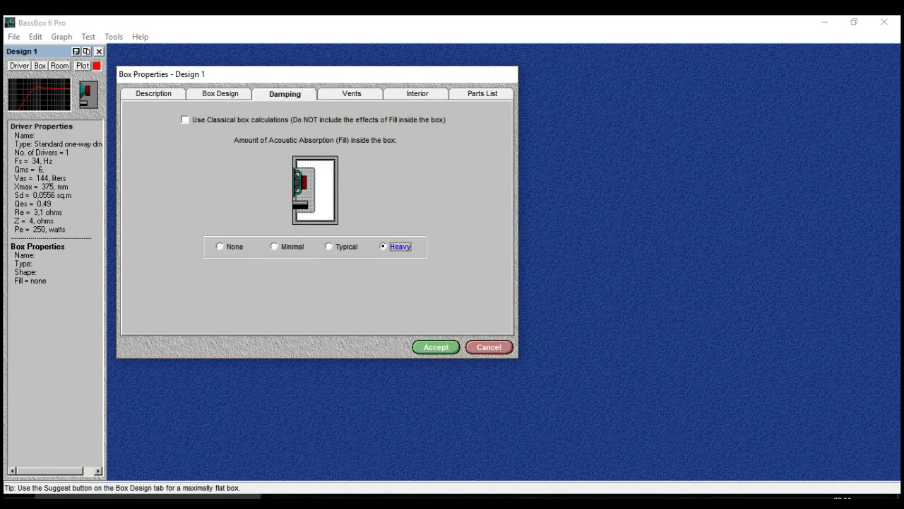
{"action": "left_click", "coordinate": [221, 247]}
Step: Change the vent units to centimetres, set the round vent's diameter to 7 cm, and lock the vent dimensions
{"action": "key", "text": "ctrl+Tab"}
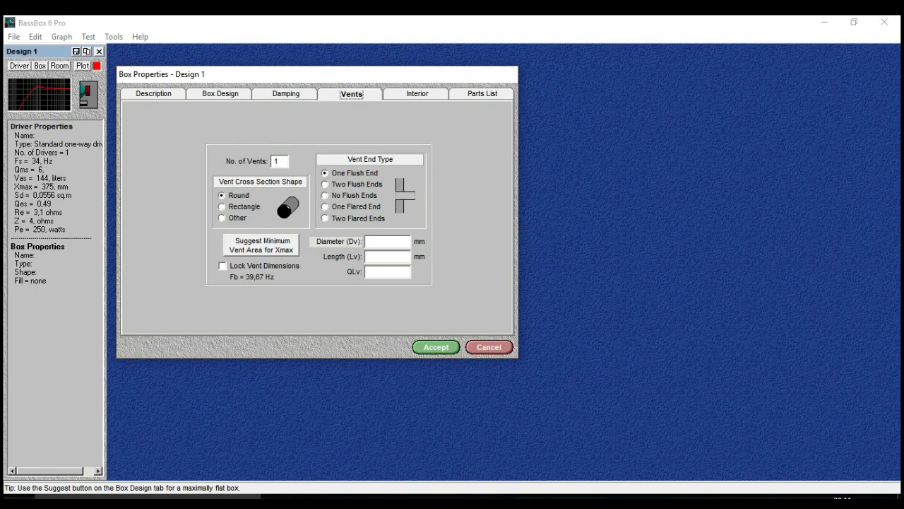
{"action": "left_click", "coordinate": [420, 256]}
{"action": "left_click", "coordinate": [387, 241]}
{"action": "type", "text": "7,"}
{"action": "left_click", "coordinate": [222, 265]}
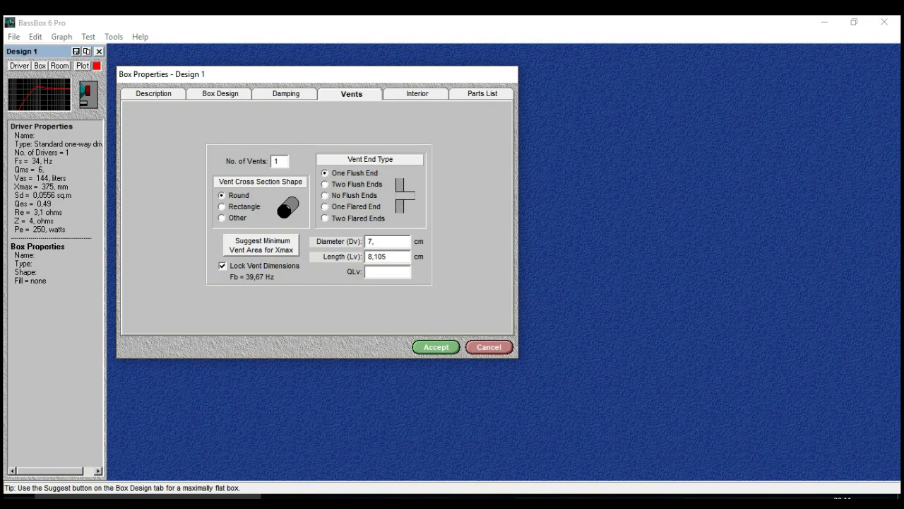
Step: Set the round vent's length to 11 cm and its diameter to 10 cm
{"action": "double_click", "coordinate": [376, 256]}
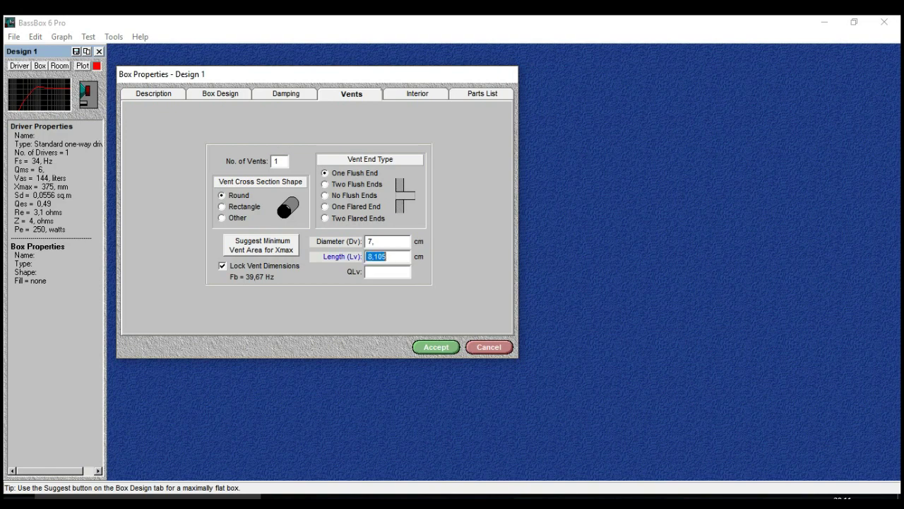
{"action": "type", "text": "11"}
{"action": "left_click", "coordinate": [386, 241]}
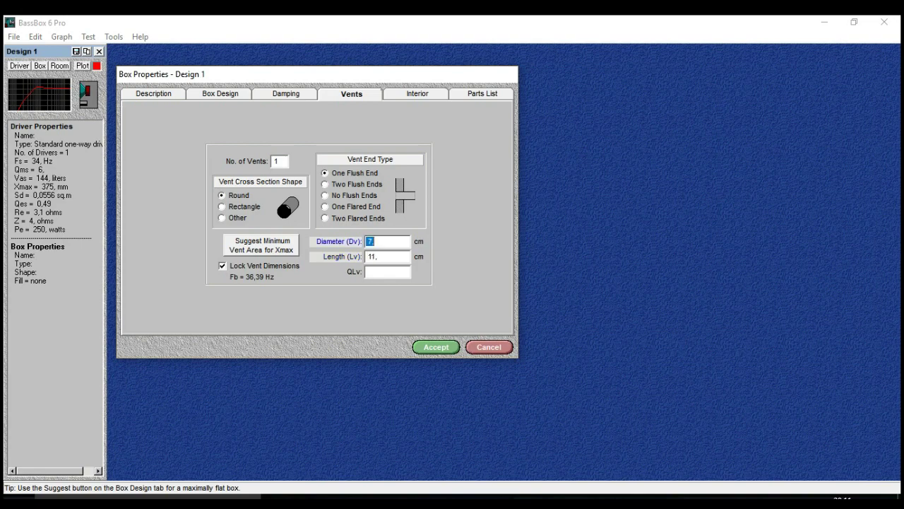
{"action": "type", "text": "10"}
{"action": "key", "text": "Tab"}
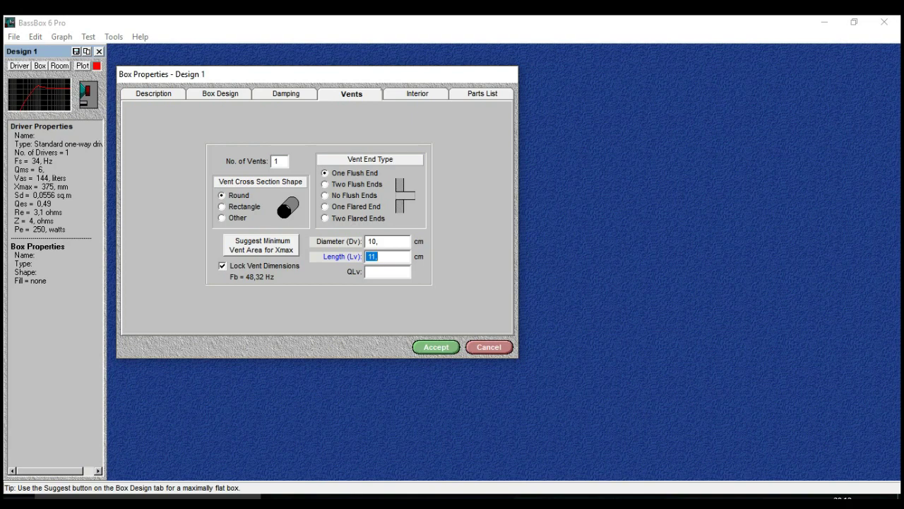
Step: Change the vent cross section to a rectangle with a height of 32 cm and a width of 5 cm
{"action": "left_click", "coordinate": [326, 184]}
{"action": "left_click", "coordinate": [223, 207]}
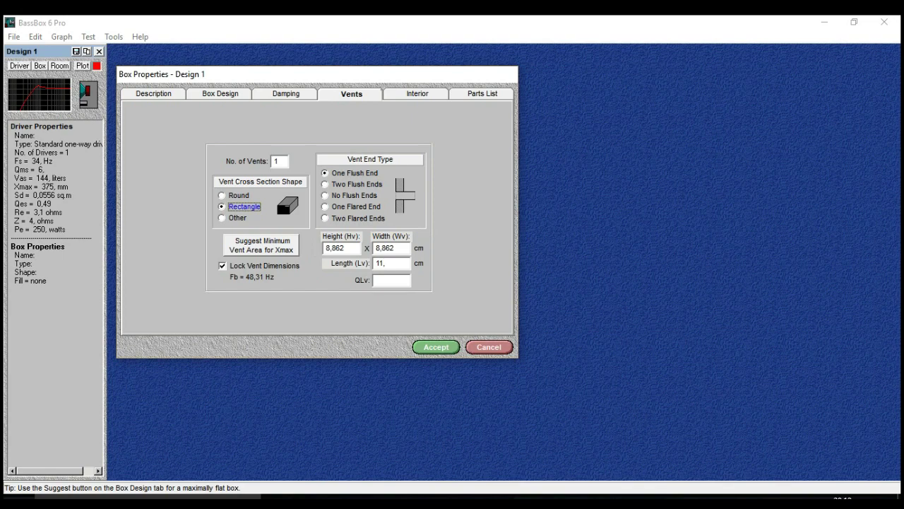
{"action": "double_click", "coordinate": [336, 248]}
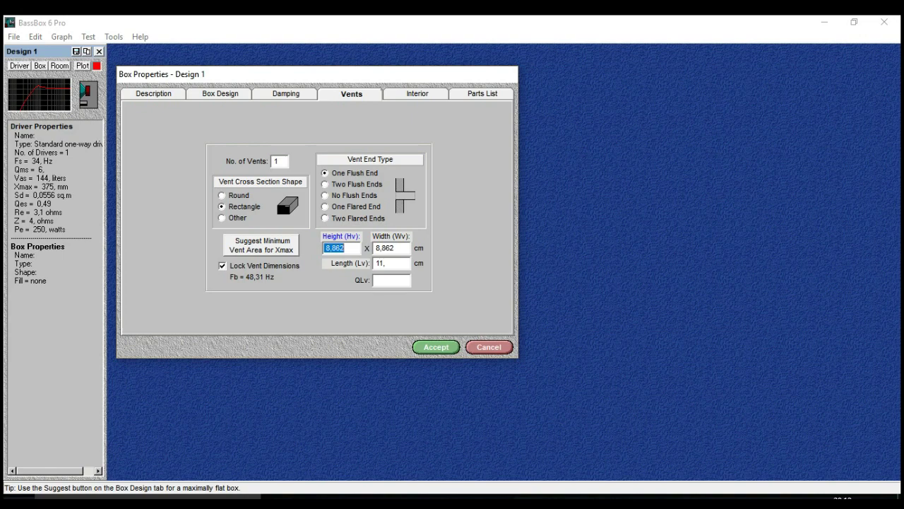
{"action": "type", "text": "32"}
{"action": "key", "text": "Tab"}
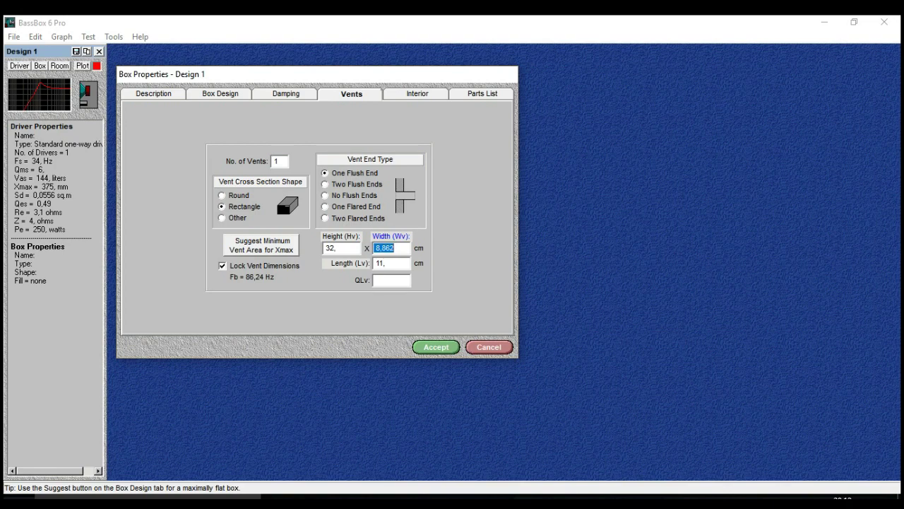
{"action": "type", "text": "5"}
{"action": "key", "text": "Tab"}
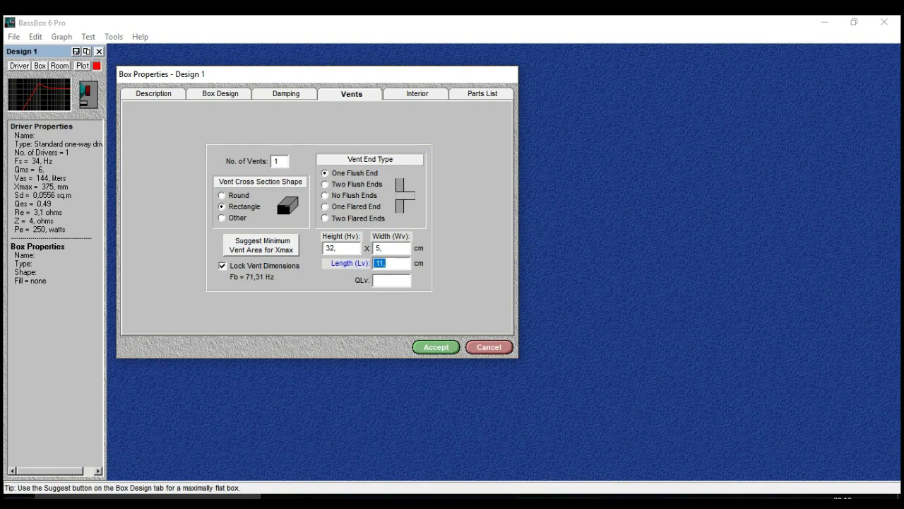
Step: Compare vent lengths of 25 and 30 cm and set the rectangular vent's length to 25 cm
{"action": "type", "text": "25"}
{"action": "key", "text": "BackSpace"}
{"action": "key", "text": "BackSpace"}
{"action": "type", "text": "30"}
{"action": "key", "text": "BackSpace"}
{"action": "key", "text": "BackSpace"}
{"action": "type", "text": "25"}
Step: Compare vent widths of 4 and 3 cm, settle on 4 cm, and accept the box properties
{"action": "left_click", "coordinate": [388, 248]}
{"action": "type", "text": "4"}
{"action": "key", "text": "BackSpace"}
{"action": "type", "text": "3"}
{"action": "key", "text": "BackSpace"}
{"action": "type", "text": "4"}
{"action": "left_click", "coordinate": [436, 347]}
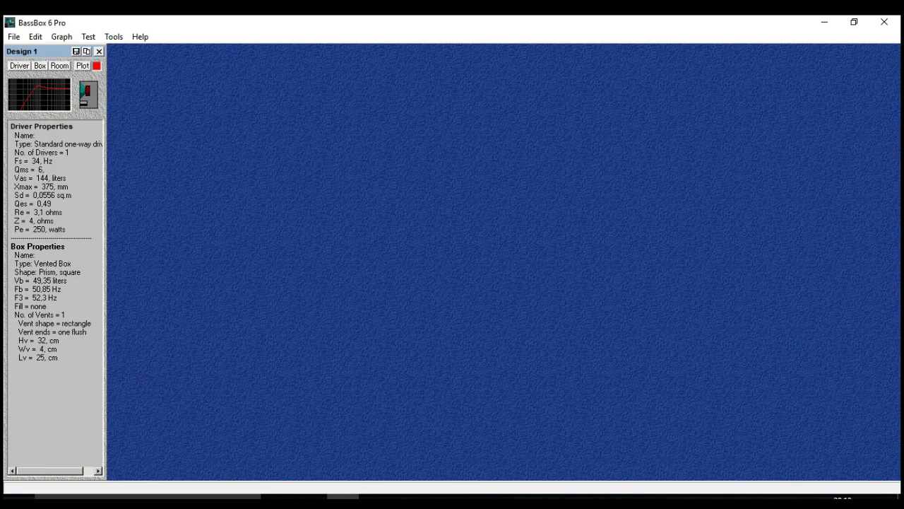
Step: Plot the design's normalized amplitude response and turn on the graph cursor
{"action": "left_click", "coordinate": [82, 65]}
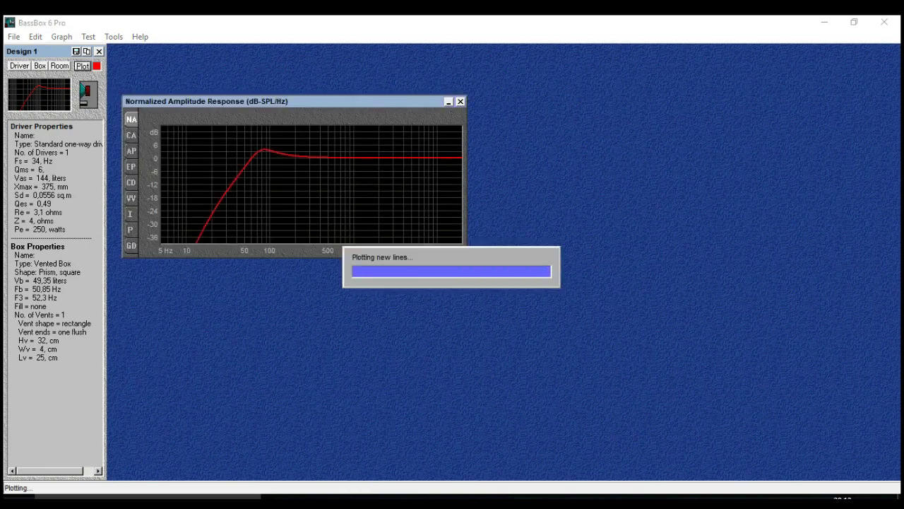
{"action": "right_click", "coordinate": [233, 149]}
{"action": "mouse_move", "coordinate": [283, 190]}
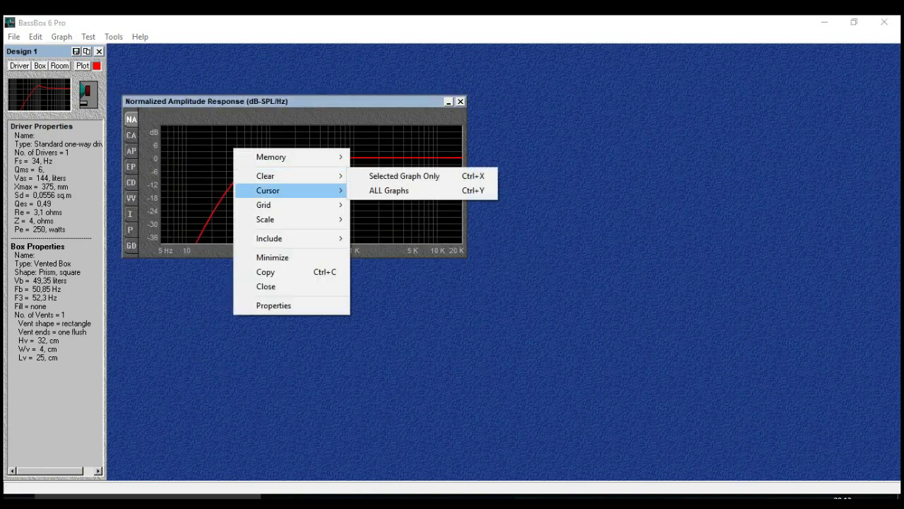
{"action": "left_click", "coordinate": [381, 190]}
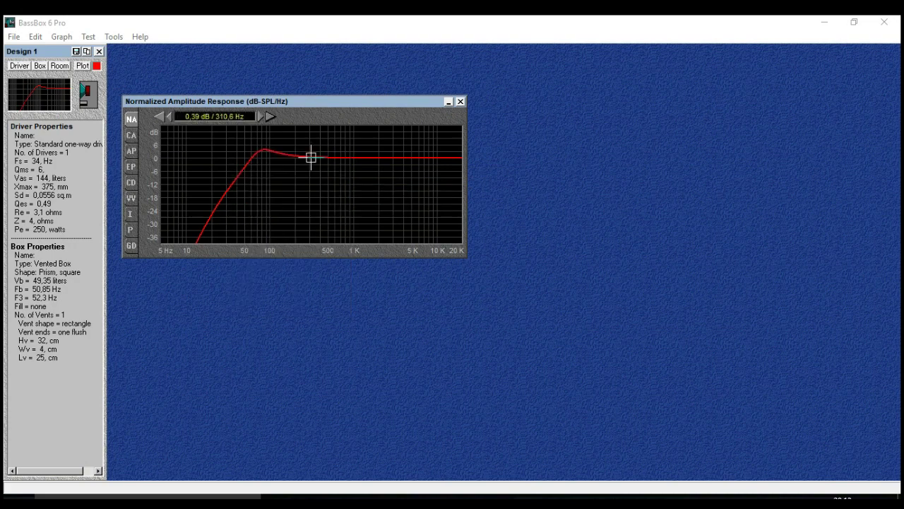
Step: Move the cursor along the normalized amplitude curve to read the response at its peak
{"action": "left_click", "coordinate": [160, 117]}
{"action": "left_click", "coordinate": [160, 116]}
{"action": "left_click", "coordinate": [160, 116]}
{"action": "left_click", "coordinate": [160, 117]}
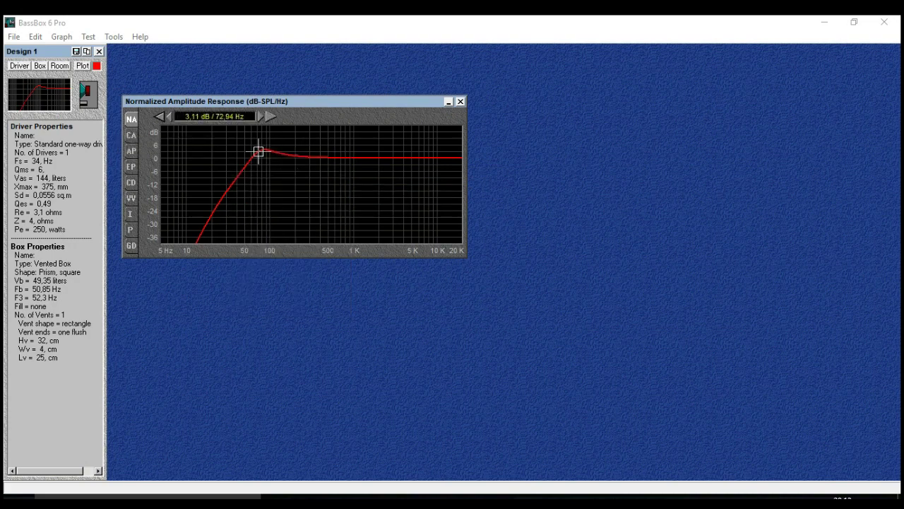
{"action": "left_click_drag", "start_coordinate": [257, 151], "coordinate": [264, 149]}
Step: Examine the custom amplitude response around its peak with the cursor and bring up the Maximum Acoustic Power graph
{"action": "left_click", "coordinate": [131, 135]}
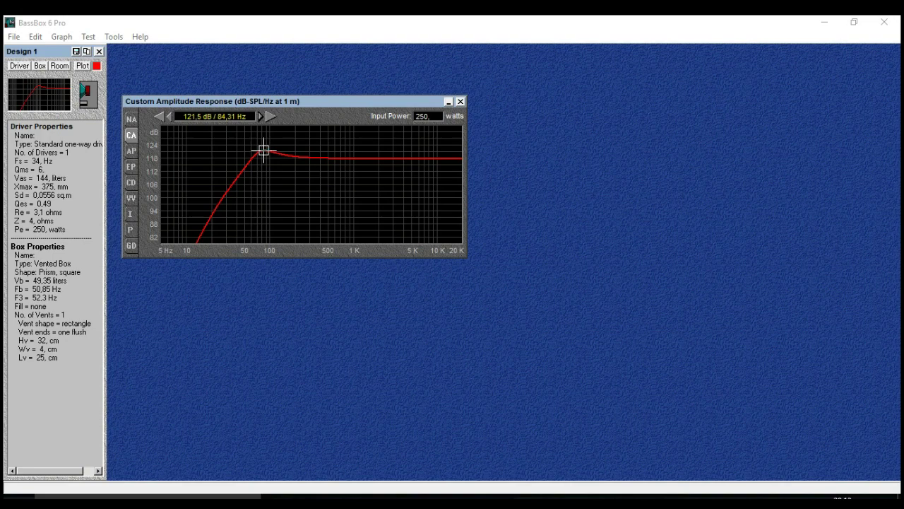
{"action": "key", "text": "Left"}
{"action": "key", "text": "Left"}
{"action": "key", "text": "Left"}
{"action": "key", "text": "Right"}
{"action": "key", "text": "Right"}
{"action": "key", "text": "Right"}
{"action": "key", "text": "Right"}
{"action": "key", "text": "Right"}
{"action": "key", "text": "Right"}
{"action": "key", "text": "Left"}
{"action": "left_click", "coordinate": [131, 151]}
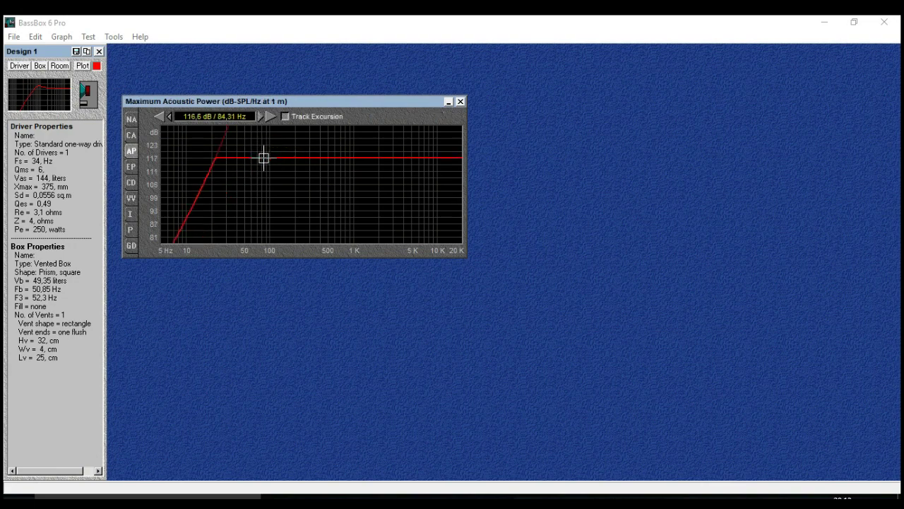
Step: Examine the maximum electric input power, cone displacement and vent air velocity graphs, moving the cursor around the vent velocity peak
{"action": "key", "text": "Down"}
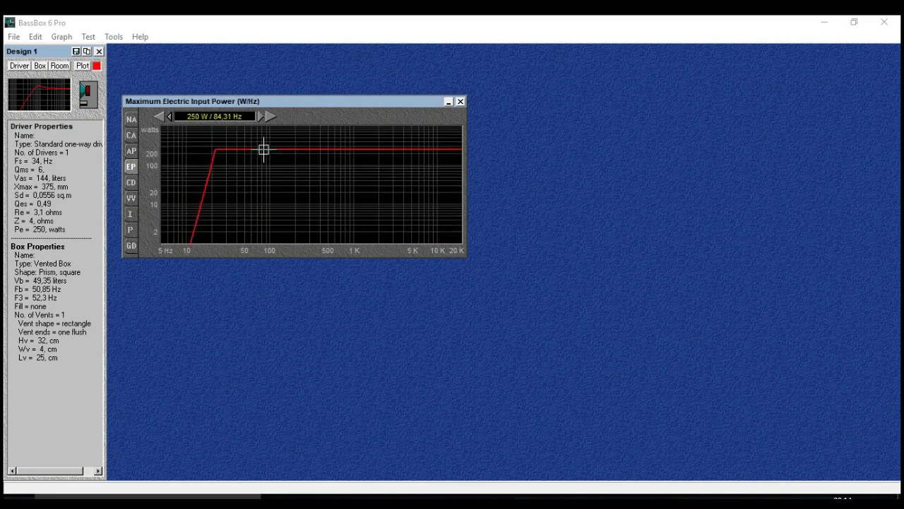
{"action": "key", "text": "Down"}
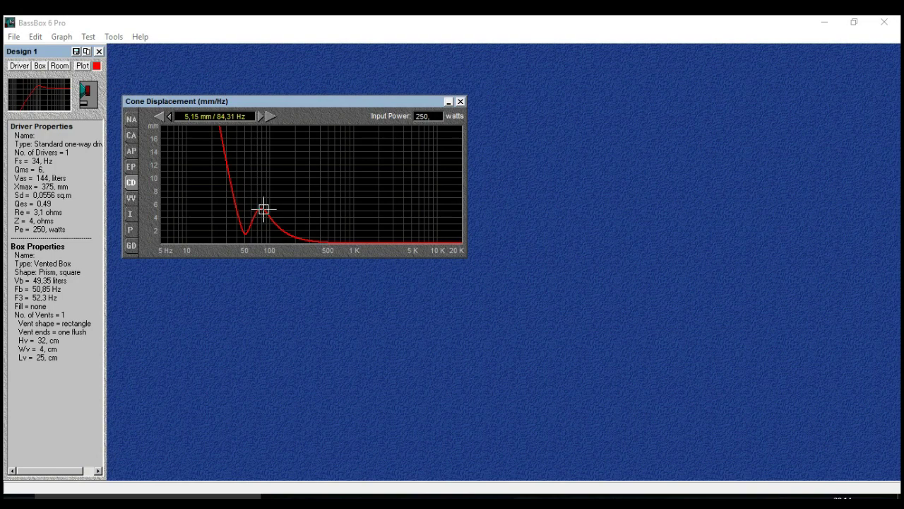
{"action": "left_click", "coordinate": [131, 198]}
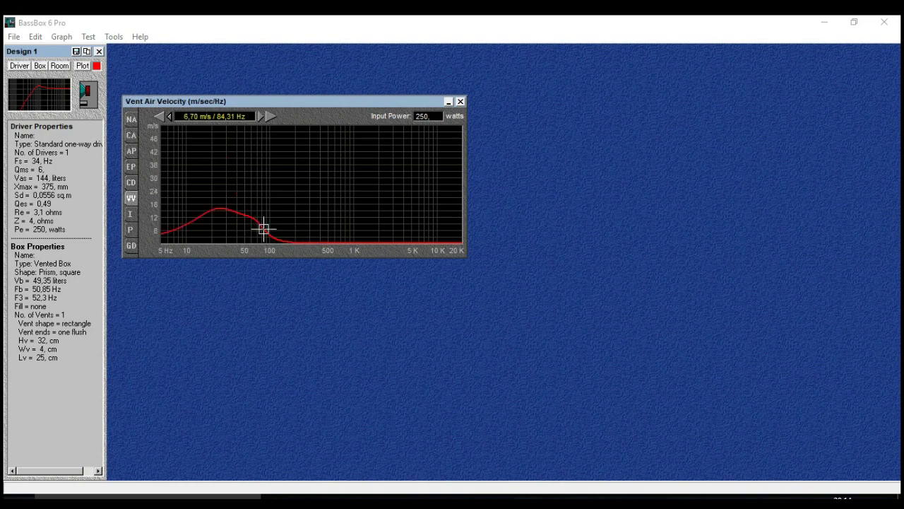
{"action": "left_click", "coordinate": [159, 116]}
{"action": "left_click", "coordinate": [160, 116]}
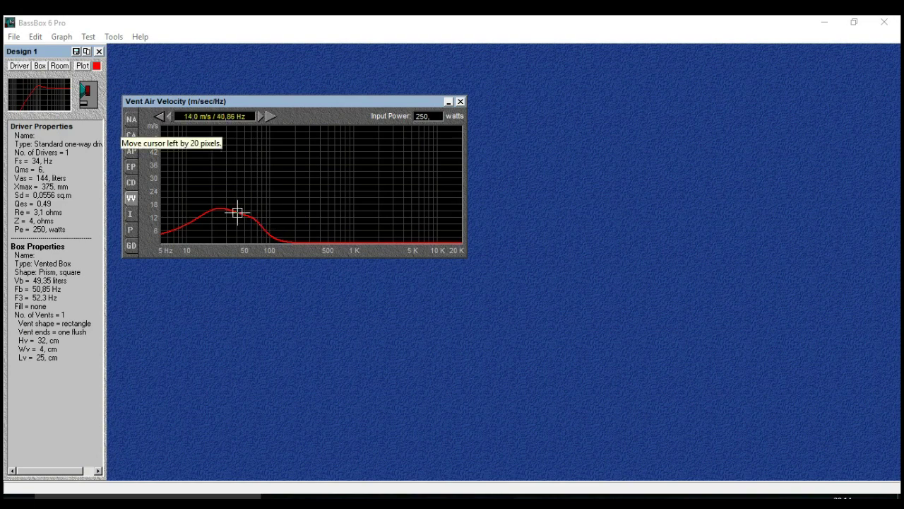
{"action": "left_click", "coordinate": [160, 116]}
{"action": "left_click", "coordinate": [160, 116]}
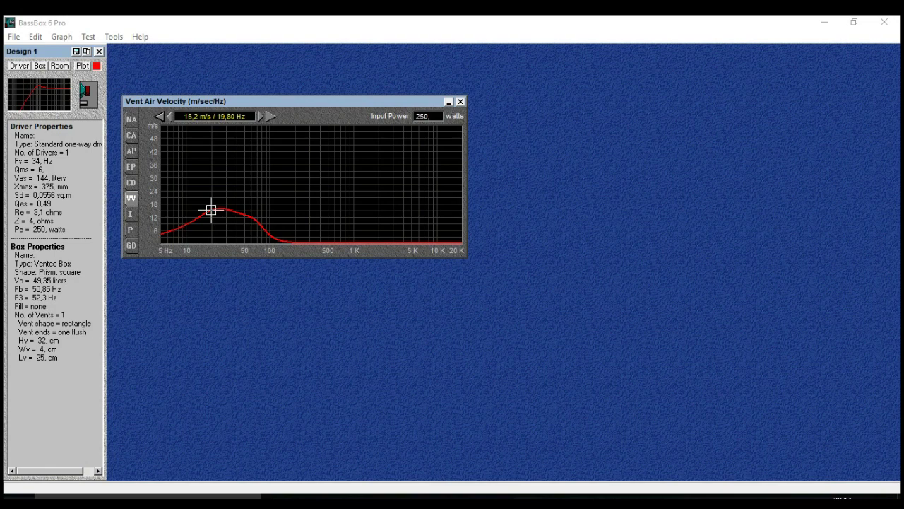
{"action": "left_click", "coordinate": [270, 116]}
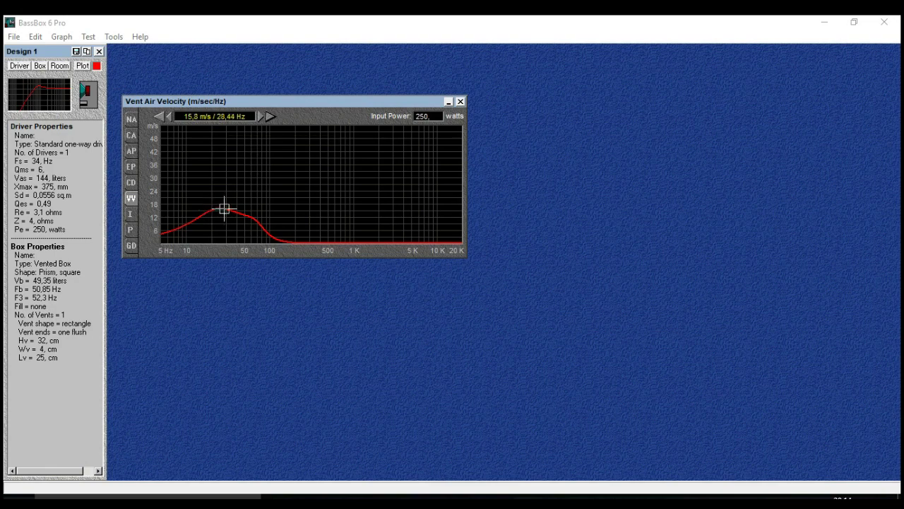
Step: Look through the power, impedance, vent velocity, phase and group delay graphs, and return to the normalized amplitude response
{"action": "left_click", "coordinate": [131, 167]}
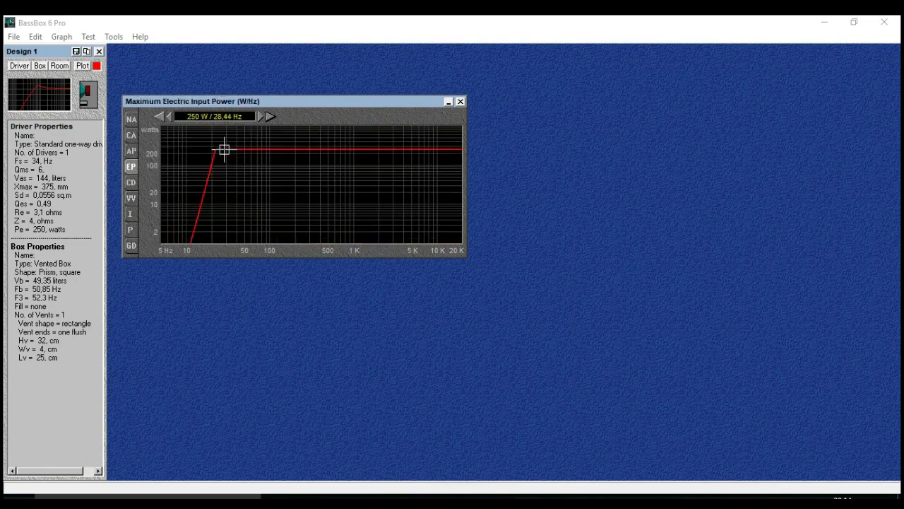
{"action": "left_click", "coordinate": [132, 135]}
{"action": "key", "text": "ctrl+a"}
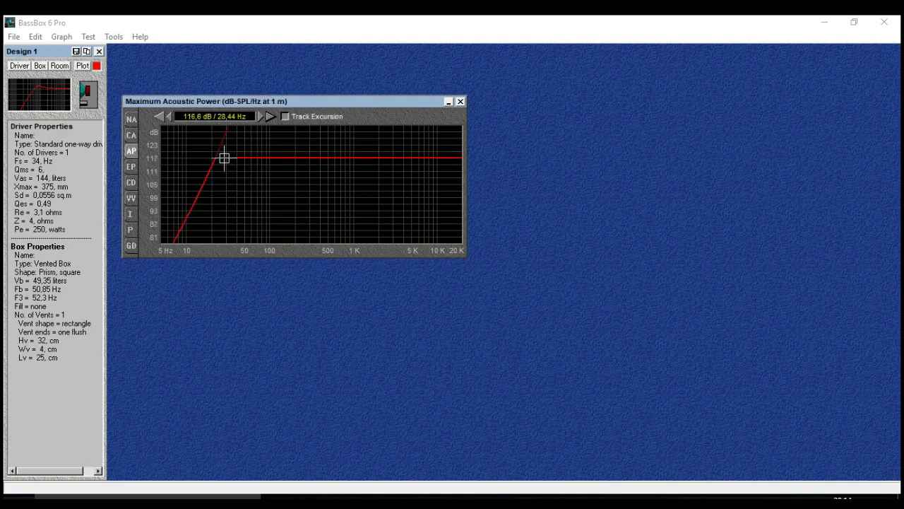
{"action": "key", "text": "ctrl+p"}
{"action": "key", "text": "ctrl+i"}
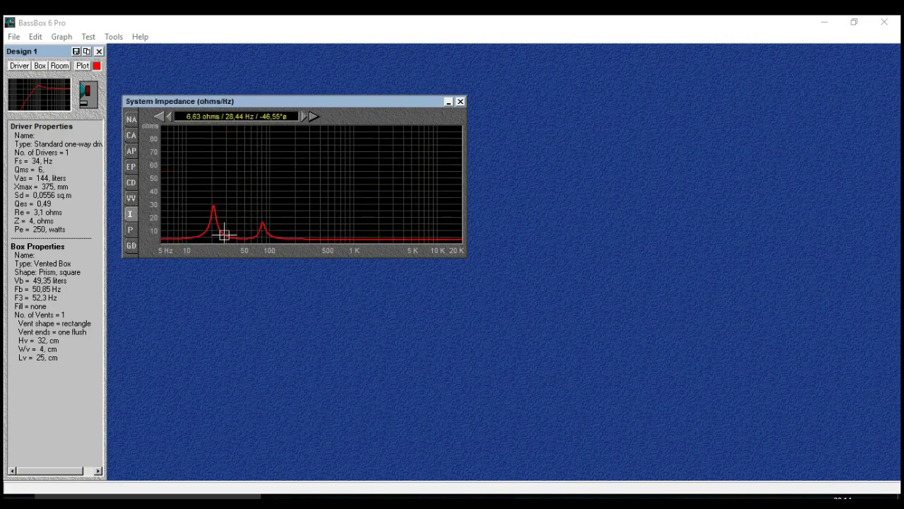
{"action": "key", "text": "ctrl+v"}
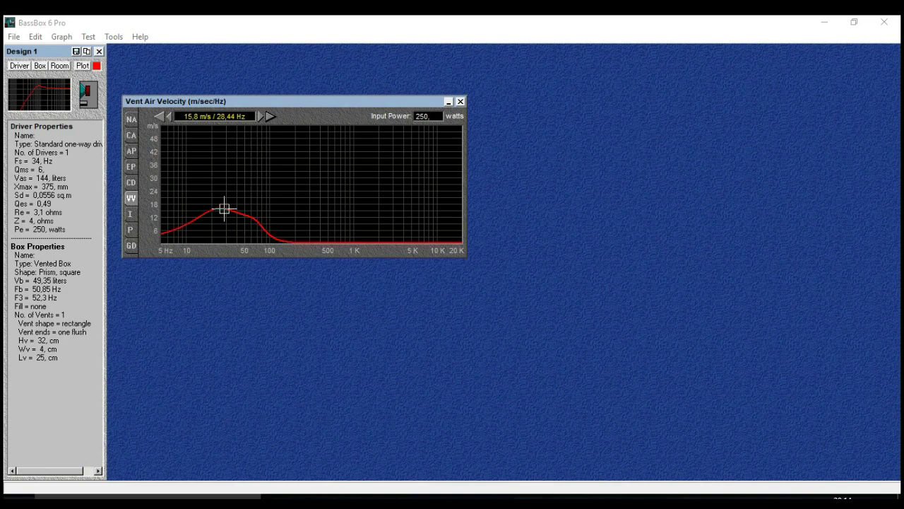
{"action": "key", "text": "ctrl+p"}
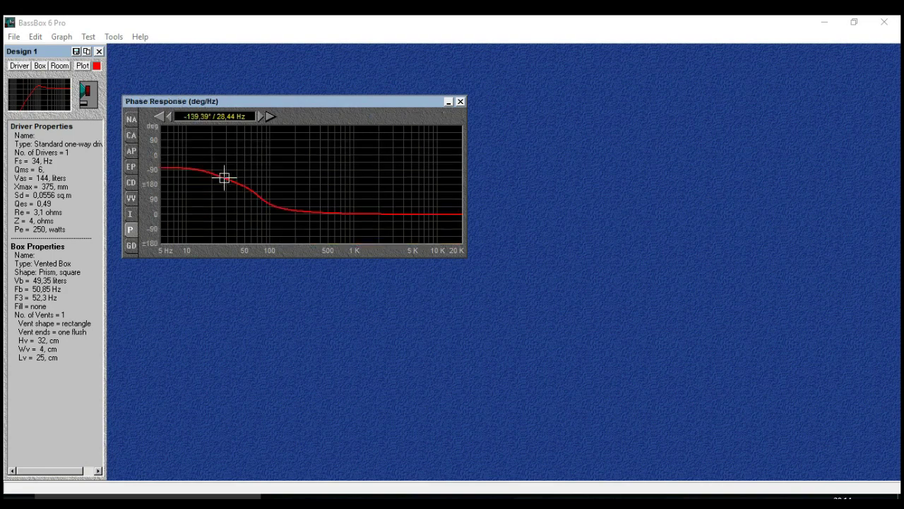
{"action": "key", "text": "ctrl+g"}
{"action": "left_click", "coordinate": [131, 120]}
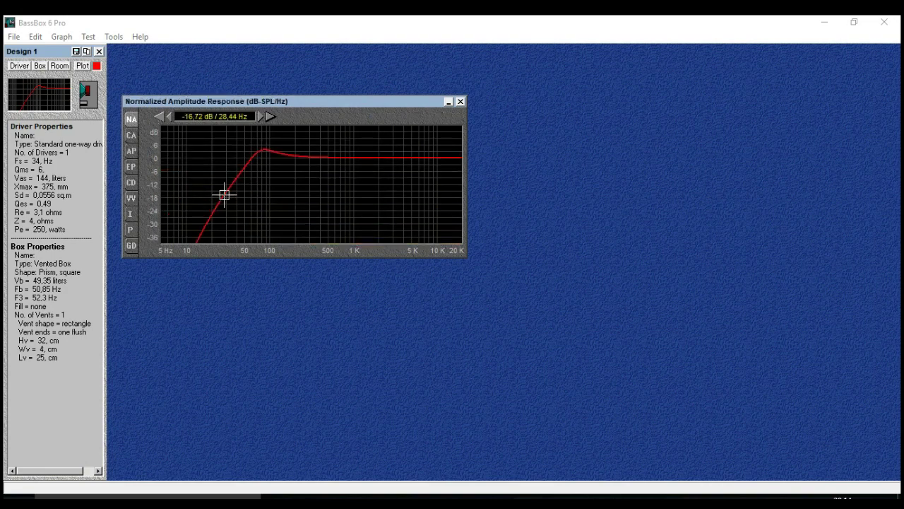
Step: Review the vented box's volume and external dimensions in the box design properties, and close them
{"action": "left_click", "coordinate": [40, 65]}
{"action": "left_click", "coordinate": [220, 94]}
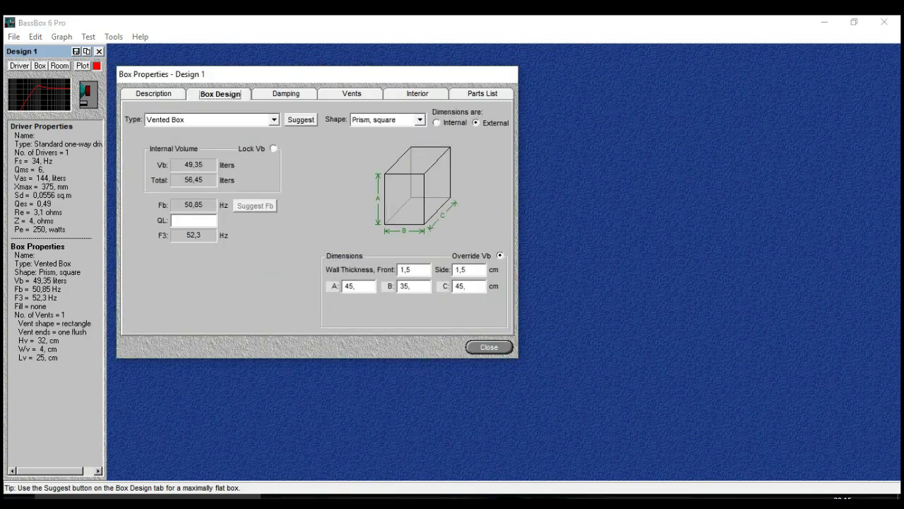
{"action": "left_click", "coordinate": [359, 286]}
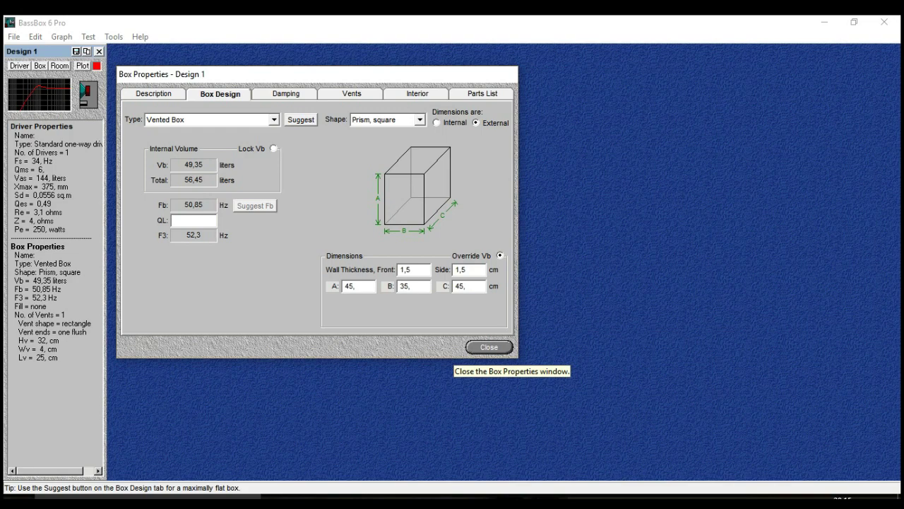
{"action": "left_click", "coordinate": [489, 347]}
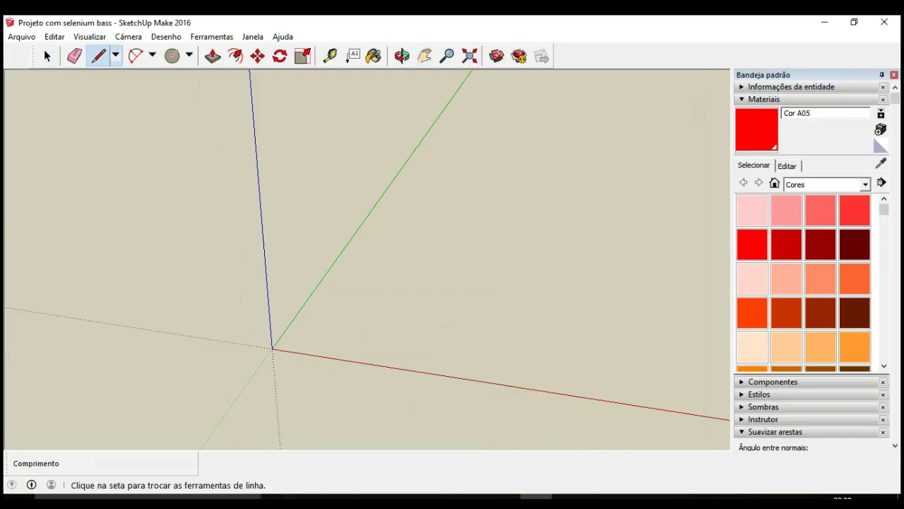
{"action": "left_click", "coordinate": [272, 348]}
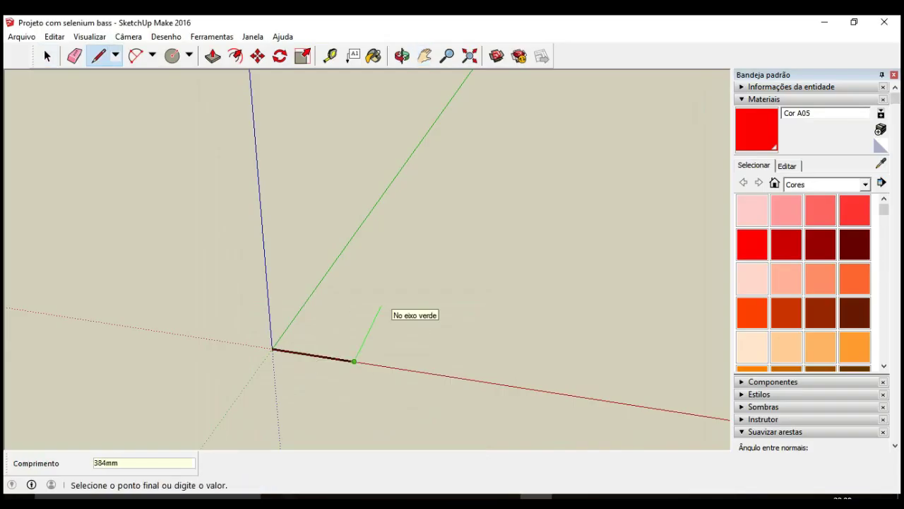
{"action": "type", "text": "330"}
{"action": "key", "text": "Return"}
{"action": "scroll", "coordinate": [382, 306], "scroll_direction": "up", "scroll_amount": 3}
{"action": "left_click_drag", "start_coordinate": [382, 306], "coordinate": [438, 328]}
{"action": "type", "text": "300"}
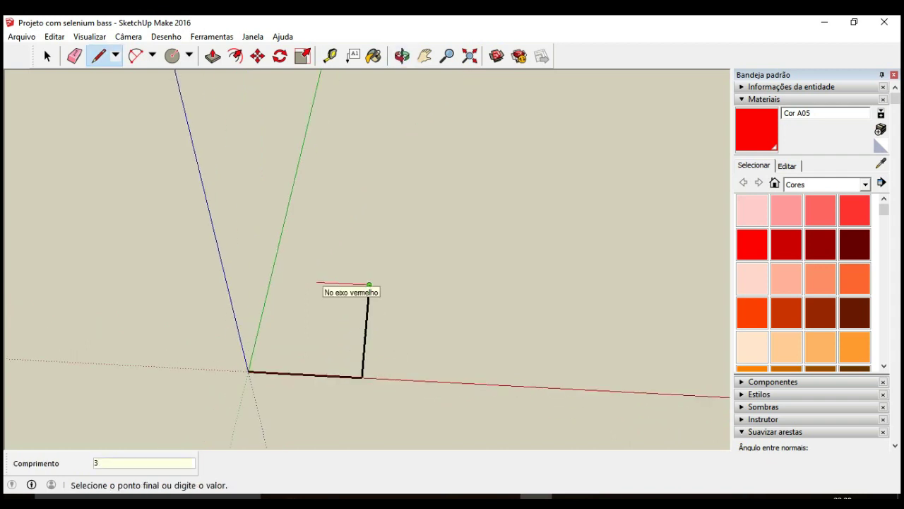
{"action": "key", "text": "Return"}
{"action": "key", "text": "Escape"}
{"action": "key", "text": "ctrl+z"}
{"action": "key", "text": "ctrl+z"}
{"action": "key", "text": "ctrl+z"}
Step: Draw a 450 by 330 mm rectangle in SketchUp from the origin, with the longer side along the red axis
{"action": "left_click", "coordinate": [248, 371]}
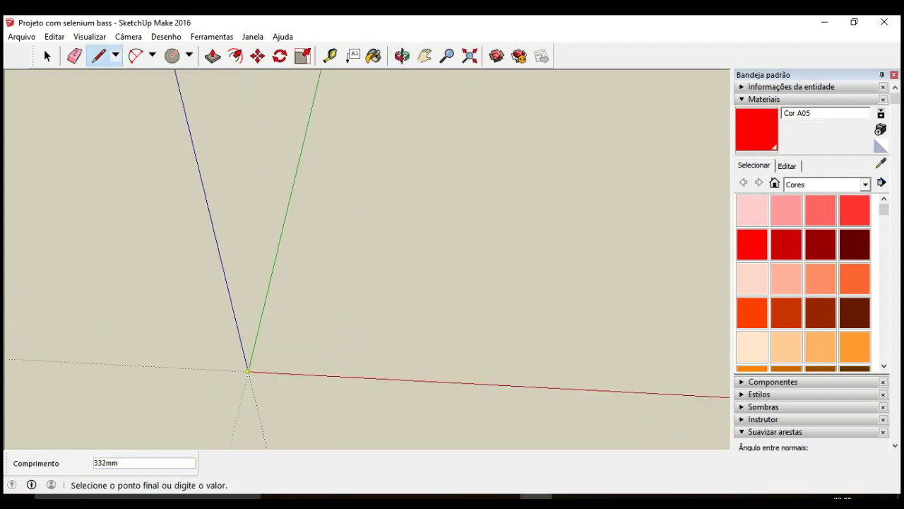
{"action": "type", "text": "450"}
{"action": "key", "text": "Return"}
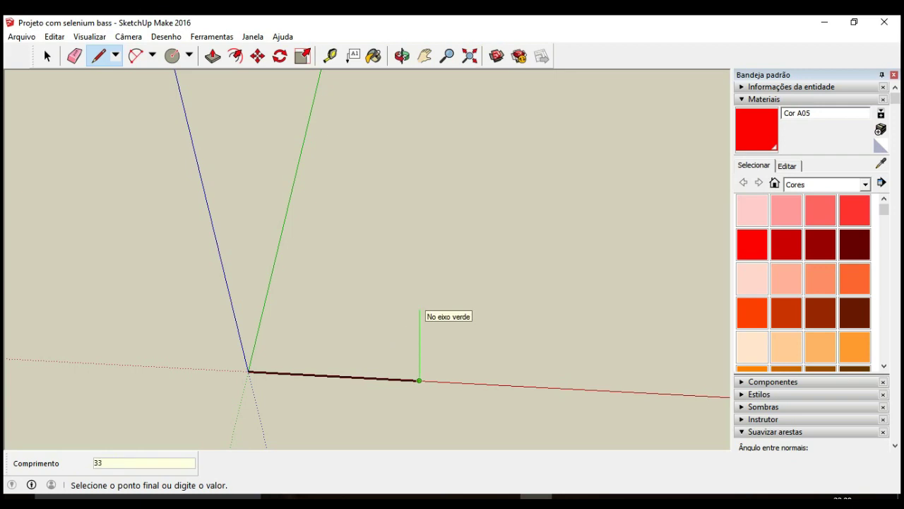
{"action": "type", "text": "450"}
{"action": "key", "text": "Return"}
{"action": "left_click", "coordinate": [248, 371]}
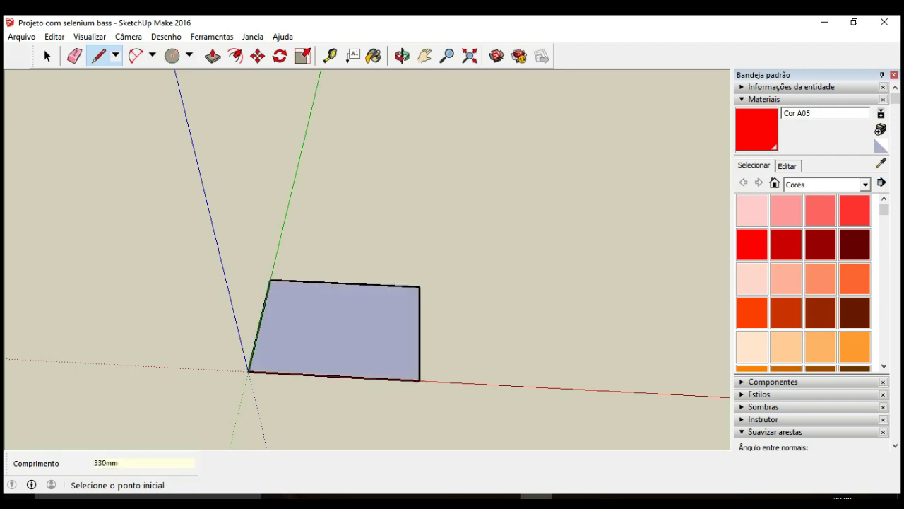
Step: Push/Pull the rectangle 15 mm upward to form the base panel
{"action": "scroll", "coordinate": [281, 365], "scroll_direction": "up", "scroll_amount": 2}
{"action": "key", "text": "p"}
{"action": "left_click", "coordinate": [353, 325]}
{"action": "type", "text": "15"}
{"action": "key", "text": "Return"}
{"action": "key", "text": "o"}
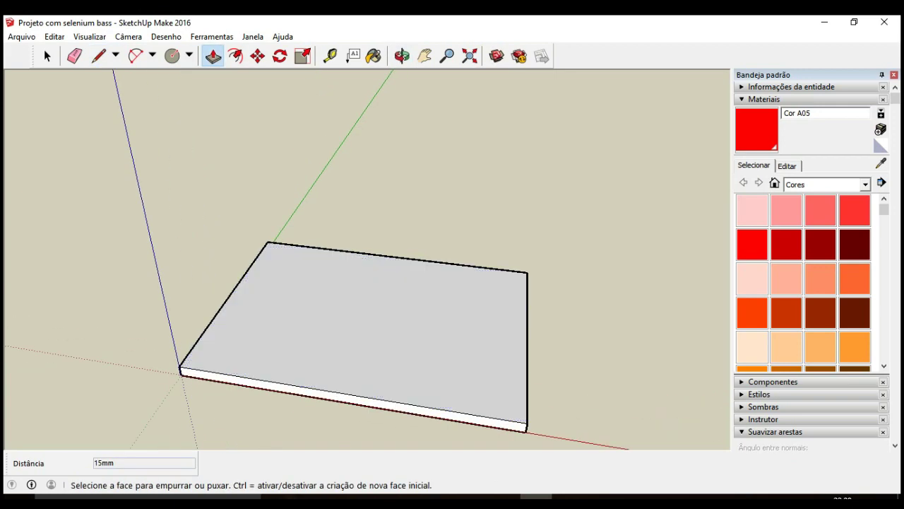
Step: Offset the base panel's top outline inward and extend the left inner edge to the outer edges with short lines
{"action": "left_click", "coordinate": [235, 56]}
{"action": "left_click", "coordinate": [218, 326]}
{"action": "left_click", "coordinate": [217, 326]}
{"action": "left_click", "coordinate": [99, 55]}
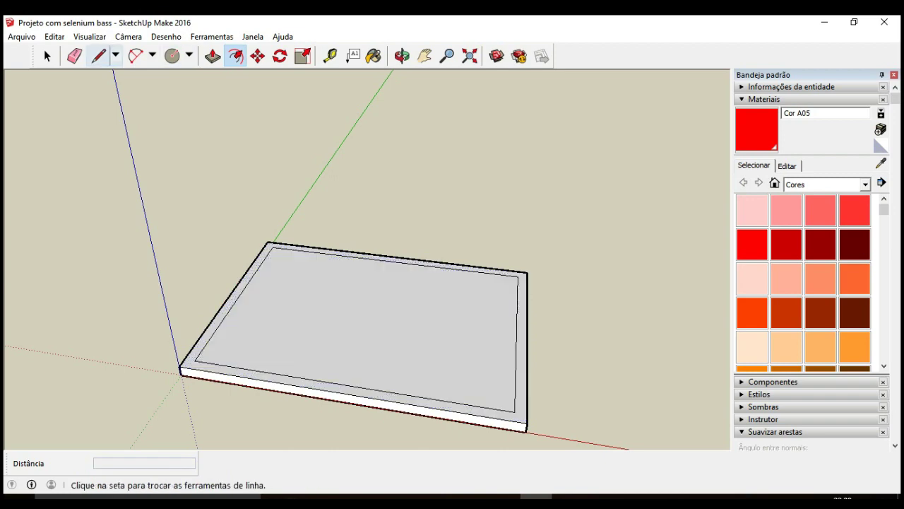
{"action": "left_click", "coordinate": [273, 247]}
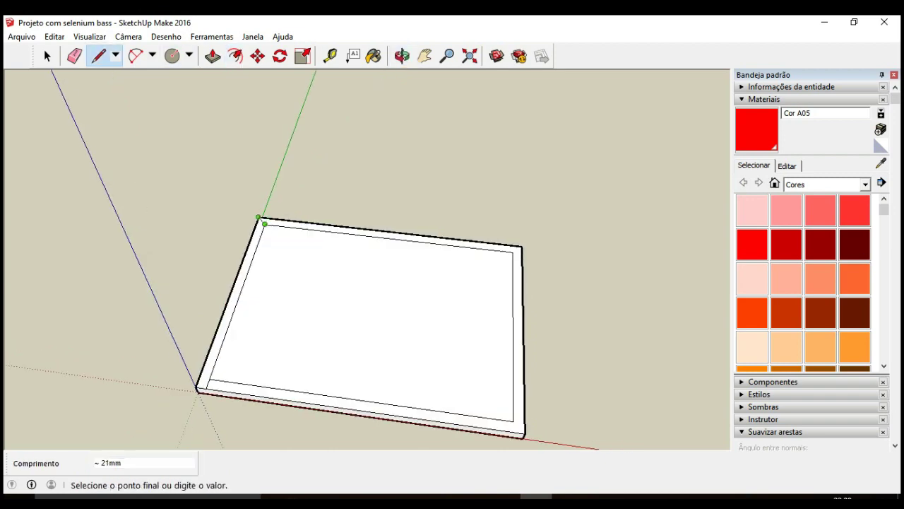
Step: Place guide lines 15 mm inside the left and back inner edges of the base panel
{"action": "left_click", "coordinate": [329, 56]}
{"action": "left_click", "coordinate": [248, 269]}
{"action": "type", "text": "15"}
{"action": "key", "text": "Return"}
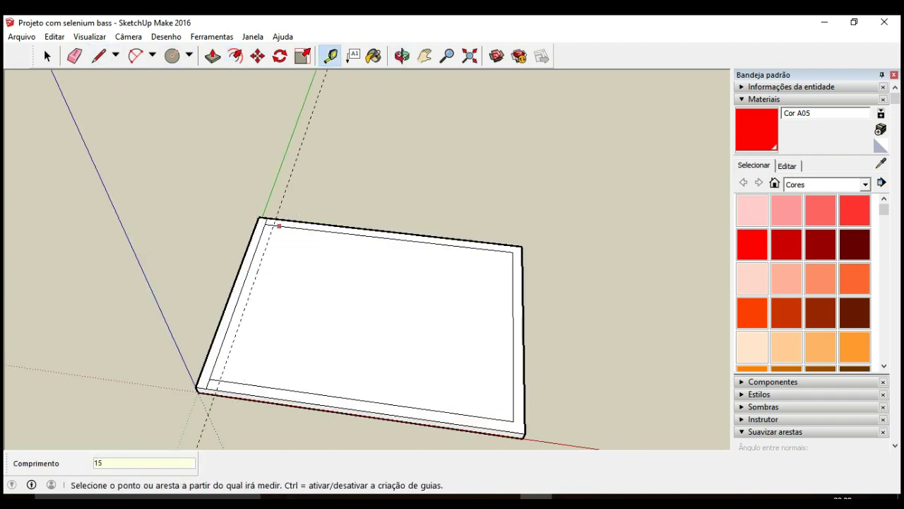
{"action": "left_click", "coordinate": [315, 228]}
{"action": "type", "text": "15"}
{"action": "key", "text": "Return"}
Step: Place a guide 270 mm from the left inner edge and a parallel one 15 mm beyond it for the divider
{"action": "left_click", "coordinate": [246, 275]}
{"action": "type", "text": "270"}
{"action": "key", "text": "Return"}
{"action": "left_click", "coordinate": [416, 291]}
{"action": "key", "text": "Return"}
Step: Draw both divider edges between the front and back inner edges, and outline a 15 mm square in the back-left inner corner
{"action": "left_click", "coordinate": [99, 56]}
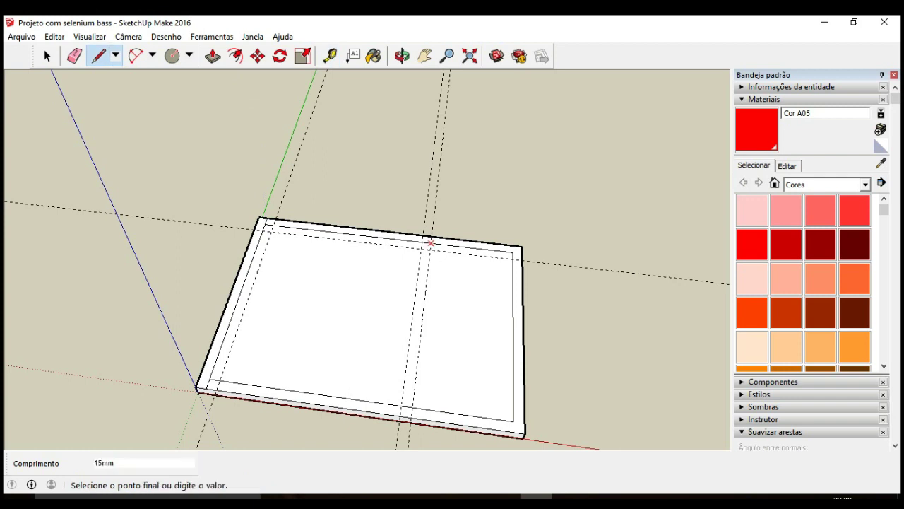
{"action": "left_click", "coordinate": [431, 243]}
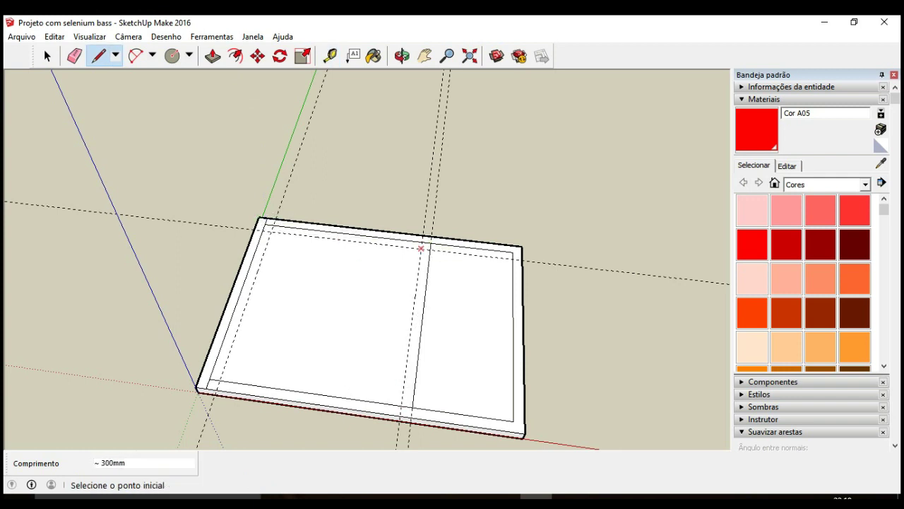
{"action": "left_click", "coordinate": [421, 248]}
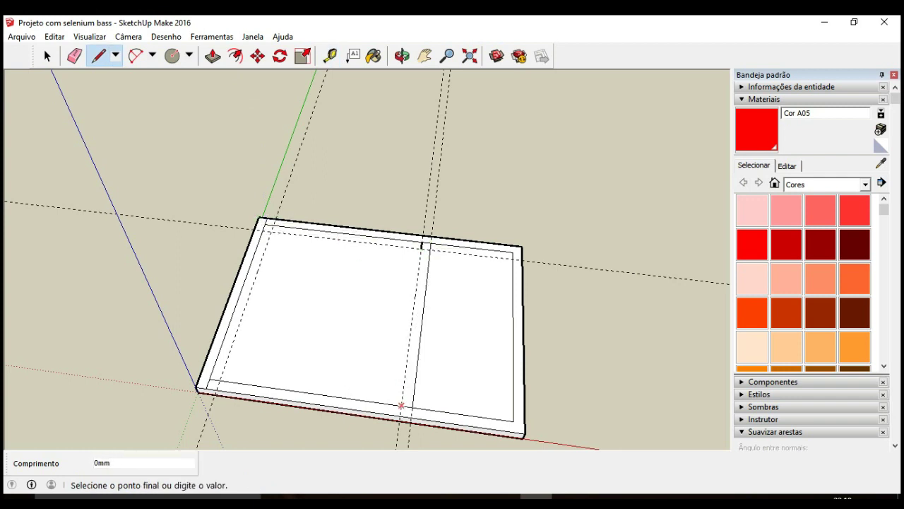
{"action": "left_click", "coordinate": [267, 211]}
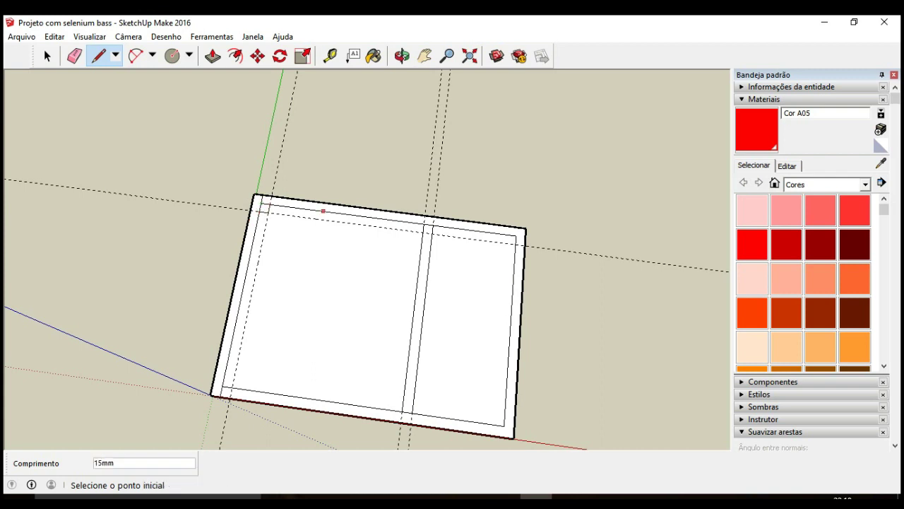
Step: Add a guide 15 mm to the left of the divider and outline a small square at the divider's back end
{"action": "left_click", "coordinate": [330, 56]}
{"action": "left_click", "coordinate": [400, 287]}
{"action": "type", "text": "15"}
{"action": "key", "text": "Return"}
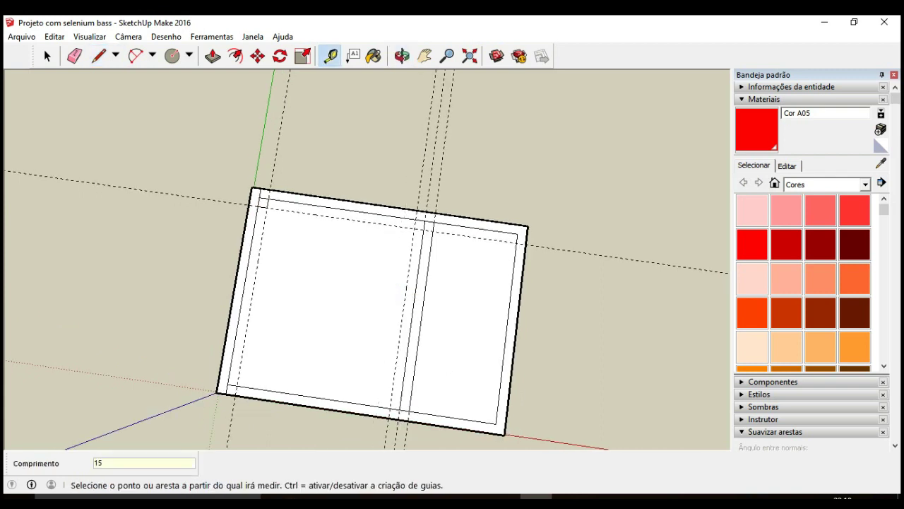
{"action": "key", "text": "l"}
{"action": "left_click", "coordinate": [414, 228]}
{"action": "mouse_move", "coordinate": [346, 321]}
{"action": "left_mouse_down"}
{"action": "mouse_move", "coordinate": [378, 244]}
{"action": "mouse_move", "coordinate": [362, 258]}
{"action": "left_mouse_up"}
Step: Erase the construction guide lines from the base panel
{"action": "left_click", "coordinate": [75, 56]}
{"action": "left_click_drag", "start_coordinate": [395, 283], "coordinate": [336, 276]}
{"action": "left_click", "coordinate": [579, 303]}
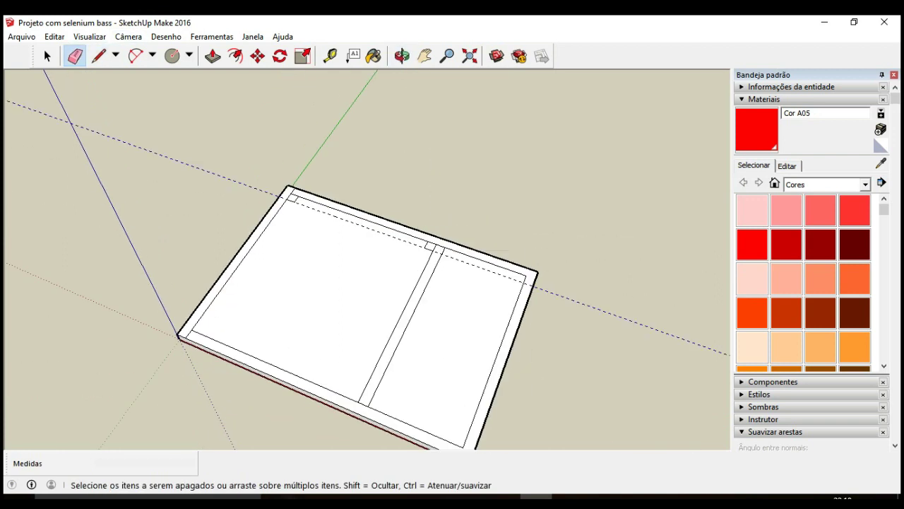
Step: Push/Pull the left strip and the remaining perimeter strip up 285 mm to form the box walls
{"action": "left_click", "coordinate": [402, 56]}
{"action": "left_click", "coordinate": [212, 56]}
{"action": "left_click", "coordinate": [236, 265]}
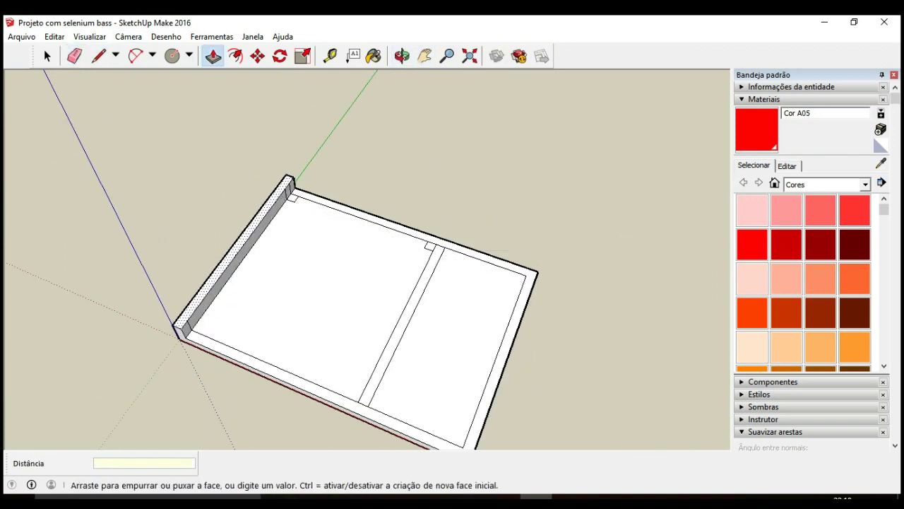
{"action": "type", "text": "285"}
{"action": "key", "text": "Return"}
{"action": "left_click", "coordinate": [283, 375]}
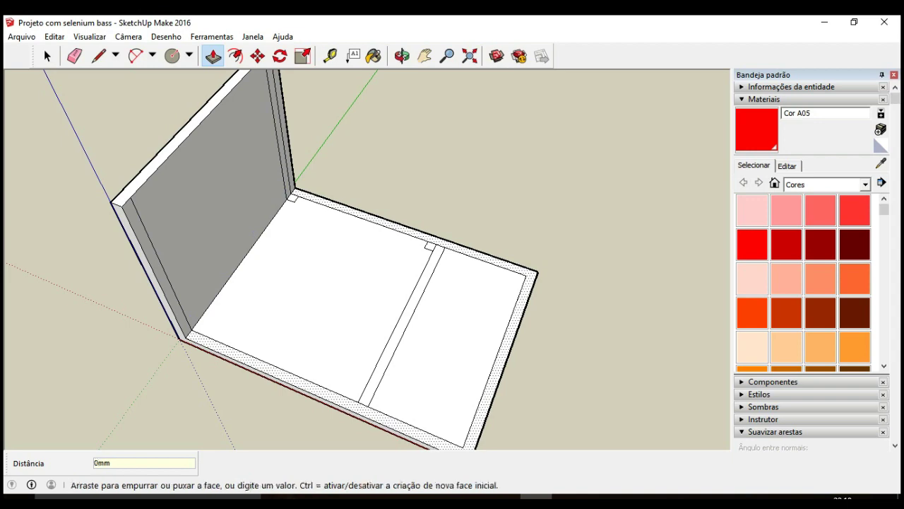
{"action": "type", "text": "280"}
{"action": "key", "text": "Return"}
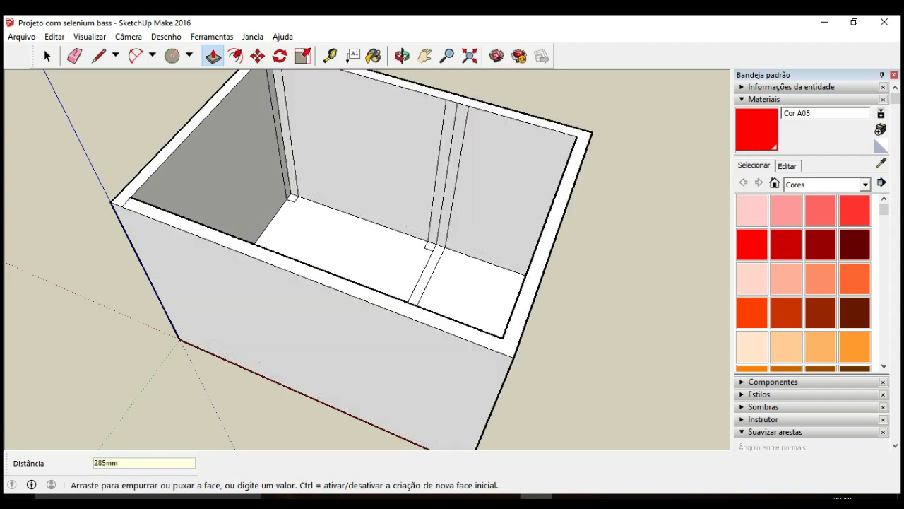
Step: Split the wall tops at the right-hand corners with lines, and push the front and right walls down 285 mm to the base
{"action": "key", "text": "l"}
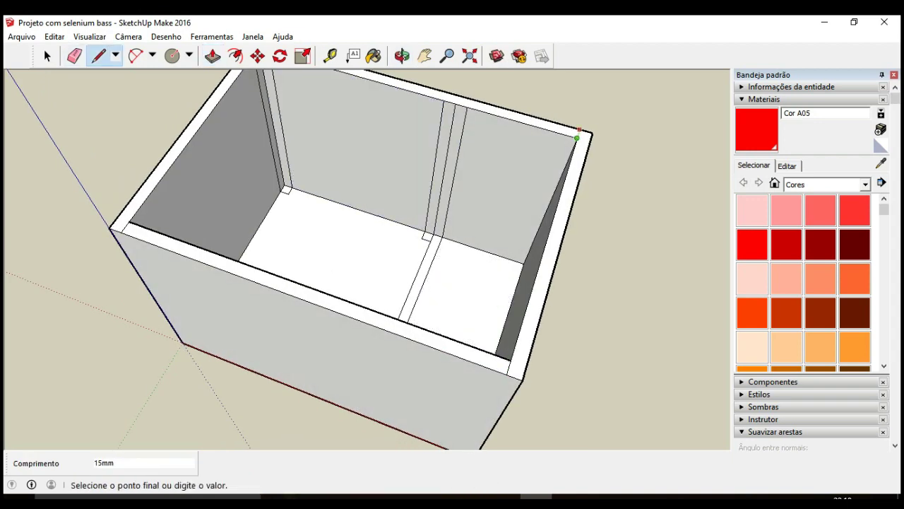
{"action": "left_click", "coordinate": [580, 130]}
{"action": "left_click", "coordinate": [213, 56]}
{"action": "left_click", "coordinate": [212, 259]}
{"action": "left_click", "coordinate": [213, 334]}
{"action": "left_click", "coordinate": [552, 247]}
{"action": "left_click", "coordinate": [520, 250]}
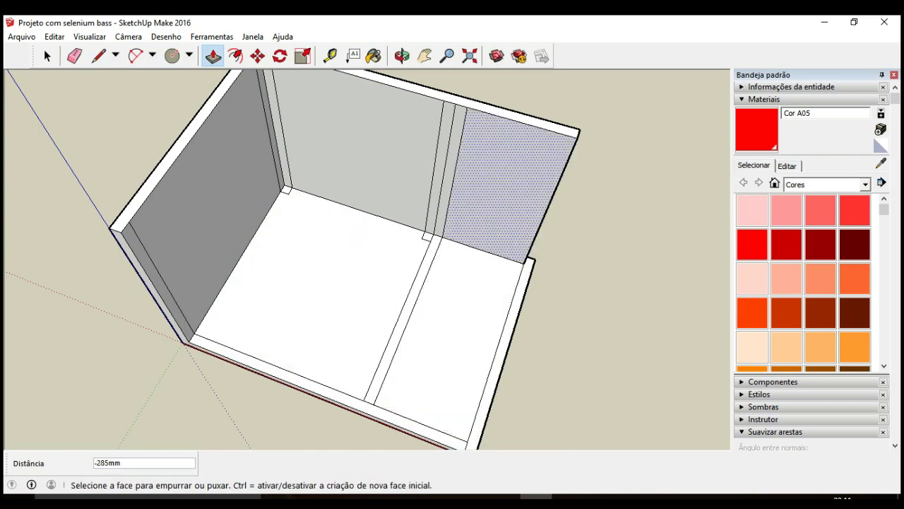
Step: Push/Pull the two small squares beside the back wall upward into vertical posts
{"action": "left_click_drag", "start_coordinate": [368, 212], "coordinate": [368, 297]}
{"action": "left_click", "coordinate": [287, 291]}
{"action": "left_click", "coordinate": [264, 181]}
{"action": "left_click", "coordinate": [427, 341]}
{"action": "left_click", "coordinate": [436, 236]}
Step: Split the back wall's outer face with a vertical line at the divider, and offset the larger section's outline 15 mm inward
{"action": "left_click_drag", "start_coordinate": [436, 236], "coordinate": [211, 212]}
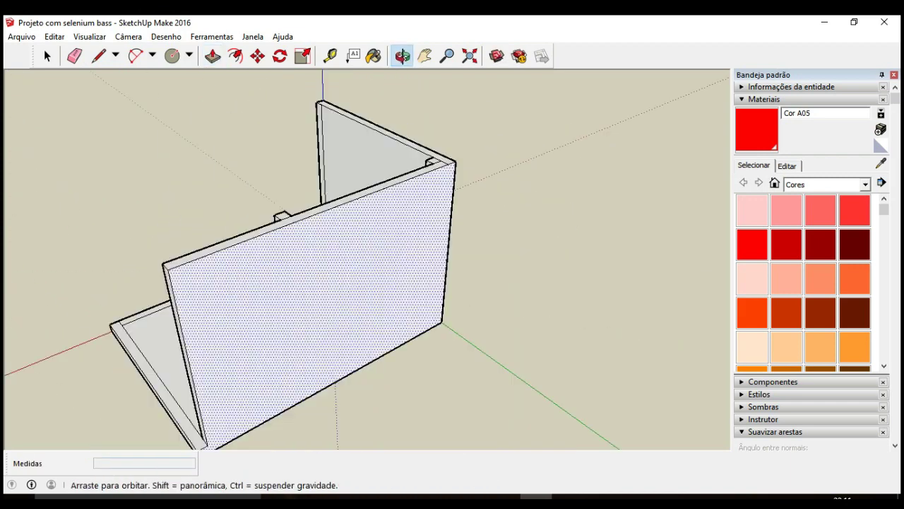
{"action": "left_click", "coordinate": [99, 56]}
{"action": "left_click", "coordinate": [271, 218]}
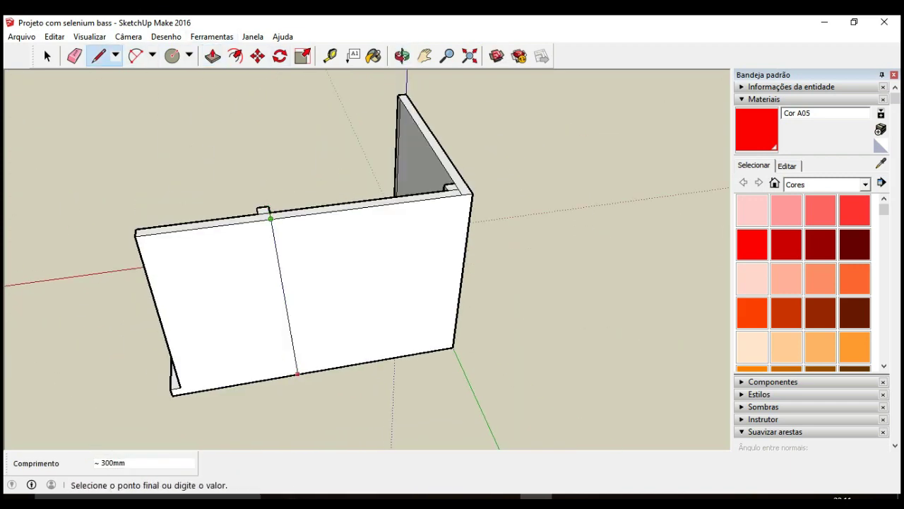
{"action": "left_click", "coordinate": [235, 56]}
{"action": "left_click", "coordinate": [278, 298]}
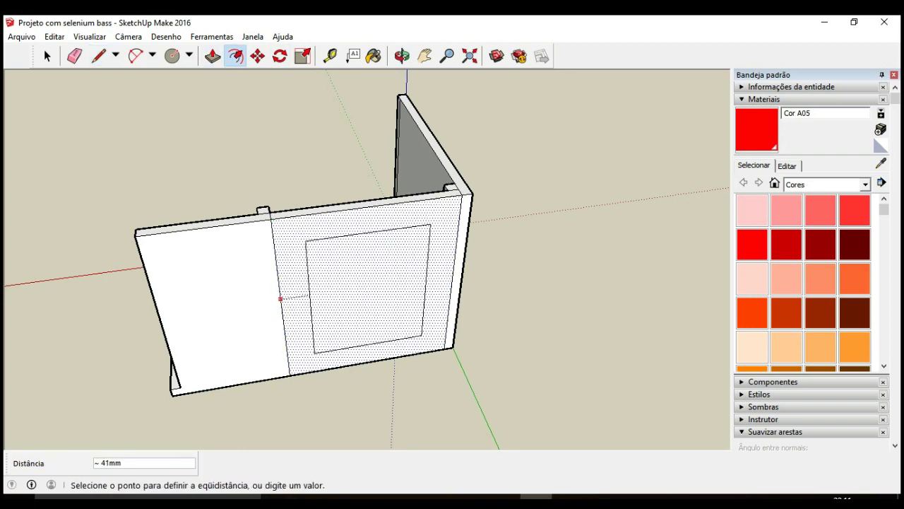
{"action": "type", "text": "15"}
{"action": "key", "text": "Return"}
Step: Switch to the photo viewer to check the Caixa Nicola NC10" plan dimensions, and return to the SketchUp model
{"action": "left_click_drag", "start_coordinate": [354, 297], "coordinate": [488, 283]}
{"action": "left_click_drag", "start_coordinate": [382, 218], "coordinate": [452, 212]}
{"action": "key", "text": "alt+Tab"}
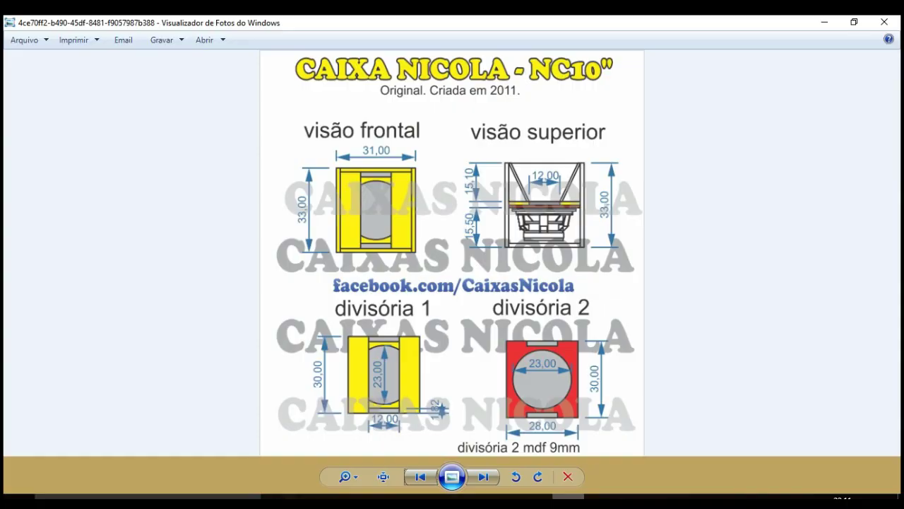
{"action": "key", "text": "alt+Tab"}
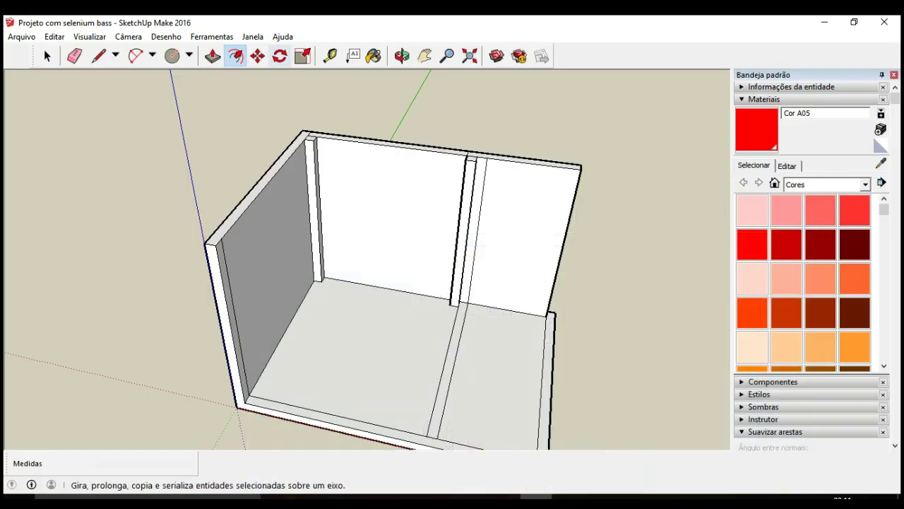
Step: Add horizontal guides on the inner baffle panel, 25 mm in from its lower and upper edges
{"action": "left_click", "coordinate": [330, 56]}
{"action": "left_click", "coordinate": [354, 380]}
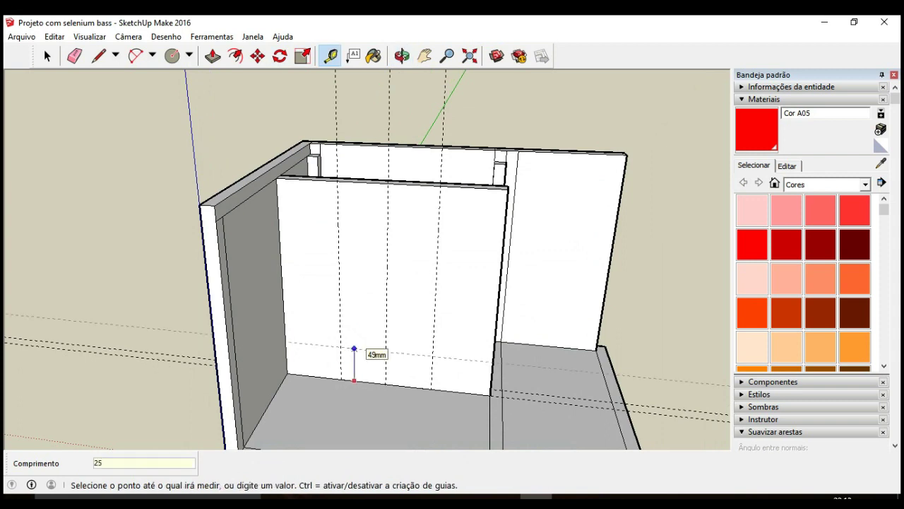
{"action": "left_click", "coordinate": [354, 349]}
{"action": "left_click", "coordinate": [363, 182]}
{"action": "type", "text": "2"}
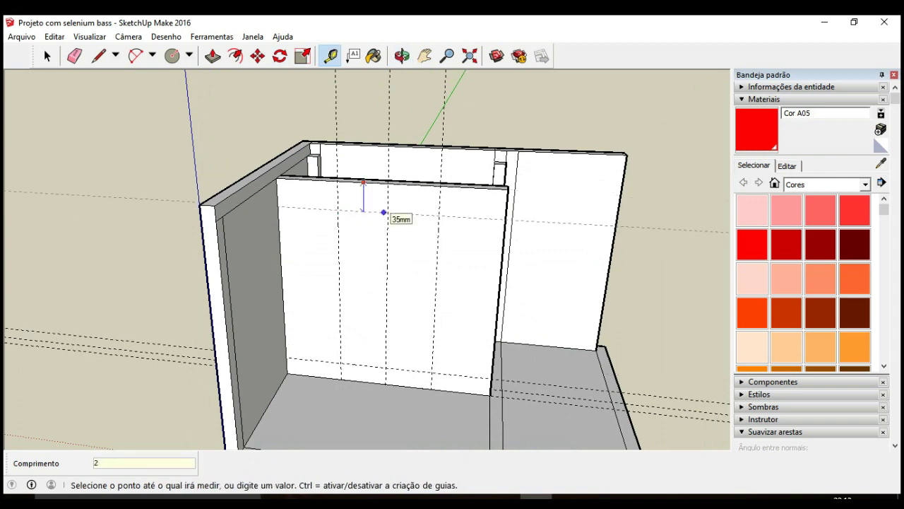
{"action": "type", "text": "0"}
{"action": "key", "text": "Return"}
Step: Outline a rectangle 220 mm high on the inner baffle panel between the guide intersections
{"action": "left_click", "coordinate": [98, 55]}
{"action": "left_click", "coordinate": [338, 202]}
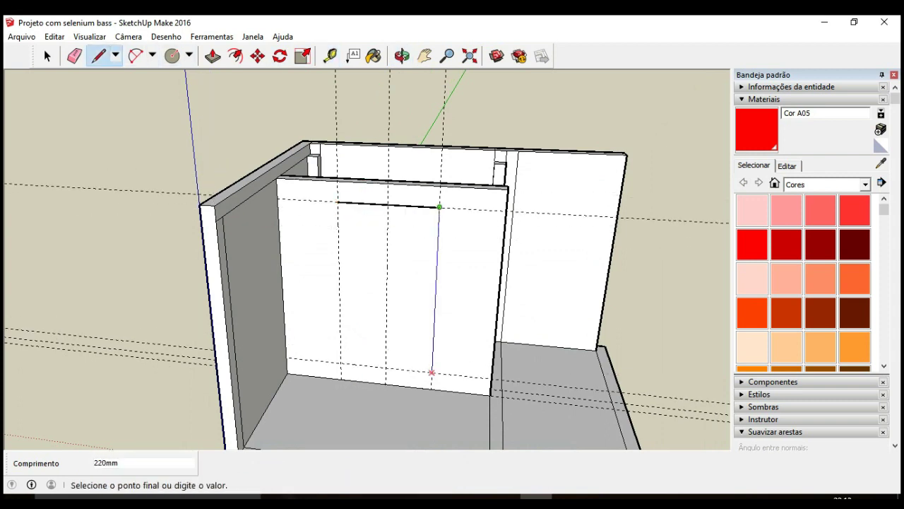
{"action": "left_click", "coordinate": [340, 363]}
{"action": "left_click", "coordinate": [338, 203]}
Step: Push the rectangle 15 mm through the inner baffle panel to cut the opening
{"action": "left_click_drag", "start_coordinate": [436, 266], "coordinate": [382, 249]}
{"action": "left_click", "coordinate": [212, 56]}
{"action": "left_click", "coordinate": [375, 290]}
{"action": "type", "text": "15"}
{"action": "key", "text": "Return"}
Step: Add guides on the base 15 mm inward from the left wall and from the divider strip
{"action": "scroll", "coordinate": [376, 291], "scroll_direction": "down", "scroll_amount": 2}
{"action": "scroll", "coordinate": [350, 248], "scroll_direction": "up", "scroll_amount": 2}
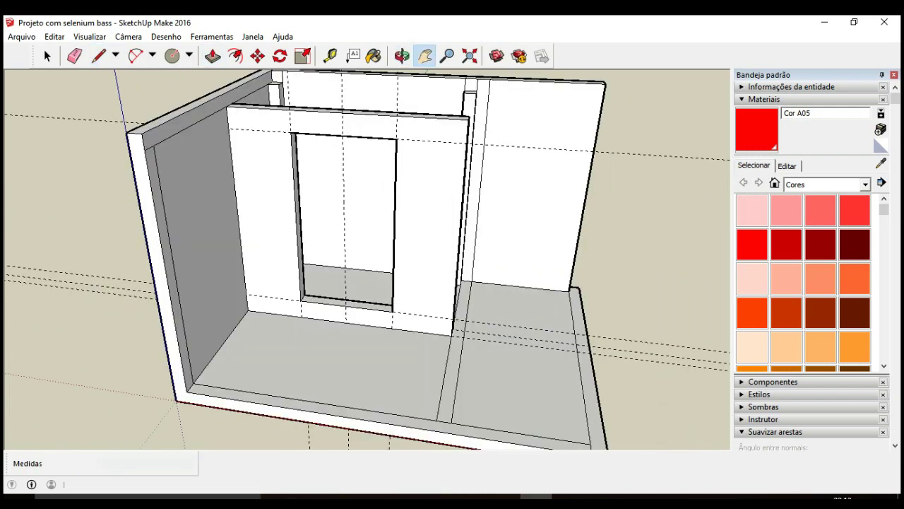
{"action": "key", "text": "t"}
{"action": "left_click", "coordinate": [214, 355]}
{"action": "type", "text": "15"}
{"action": "key", "text": "Return"}
{"action": "left_click", "coordinate": [443, 373]}
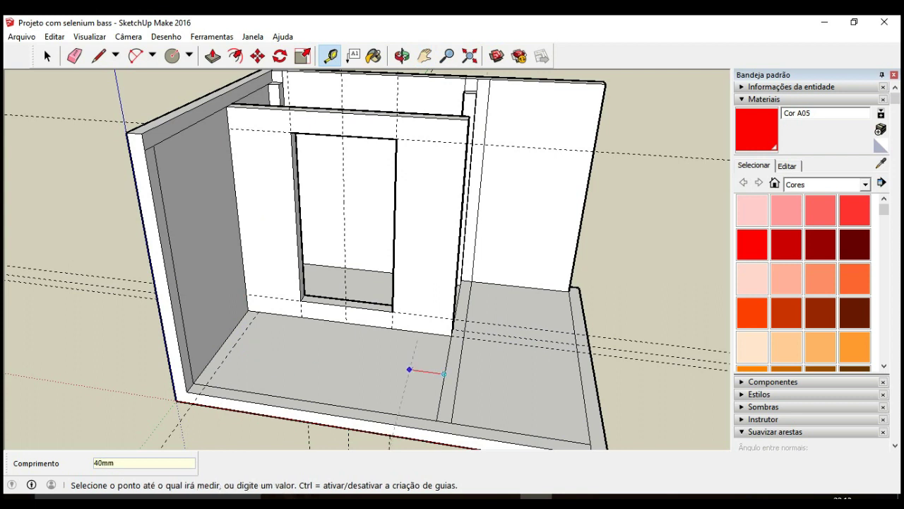
Step: Draw the footprint of a 15 mm thick slanted panel from the front-left corner to the opening's left edge, using an offset guide
{"action": "key", "text": "l"}
{"action": "left_click", "coordinate": [210, 385]}
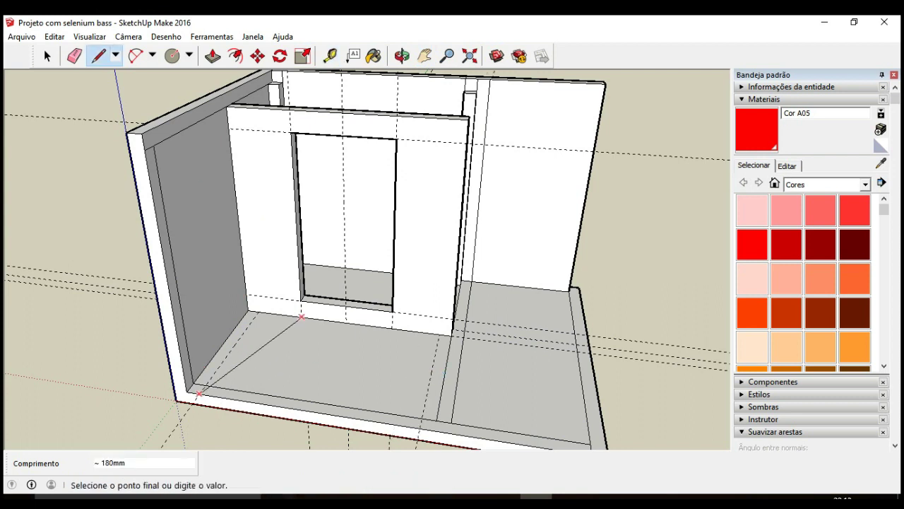
{"action": "left_click", "coordinate": [330, 56]}
{"action": "left_click", "coordinate": [238, 345]}
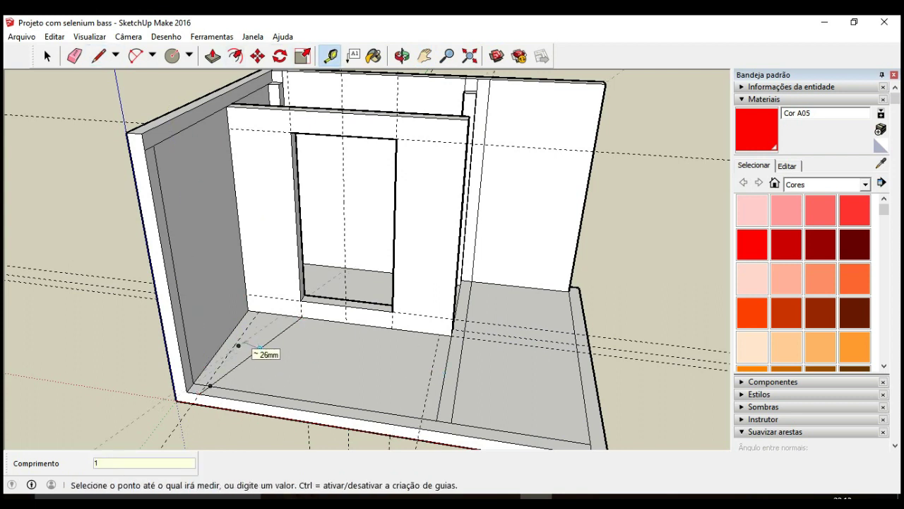
{"action": "key", "text": "Return"}
{"action": "key", "text": "l"}
{"action": "left_click", "coordinate": [187, 390]}
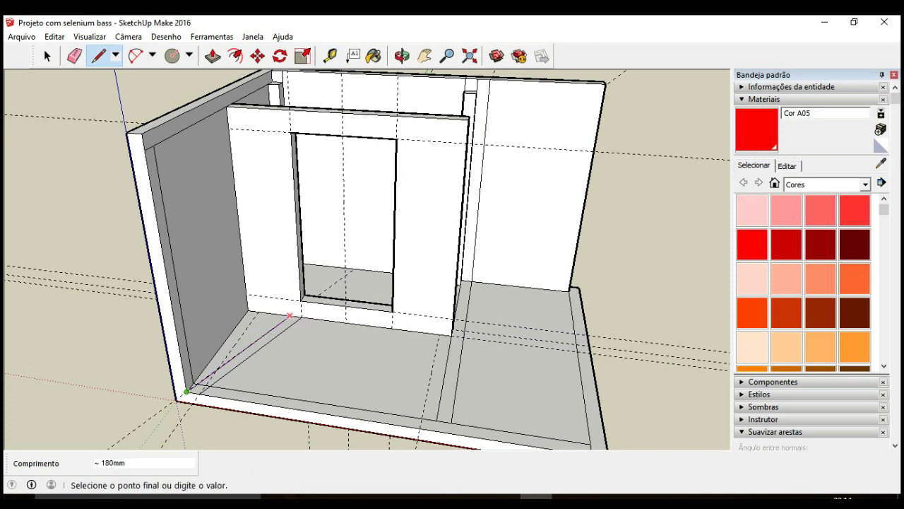
{"action": "left_click", "coordinate": [289, 315]}
Step: Erase the leftover lines around the left slanted footprint and Push/Pull it up to the baffle panel's top
{"action": "left_click", "coordinate": [74, 56]}
{"action": "left_click", "coordinate": [204, 385]}
{"action": "left_click", "coordinate": [205, 385]}
{"action": "left_click", "coordinate": [213, 56]}
{"action": "left_click", "coordinate": [244, 354]}
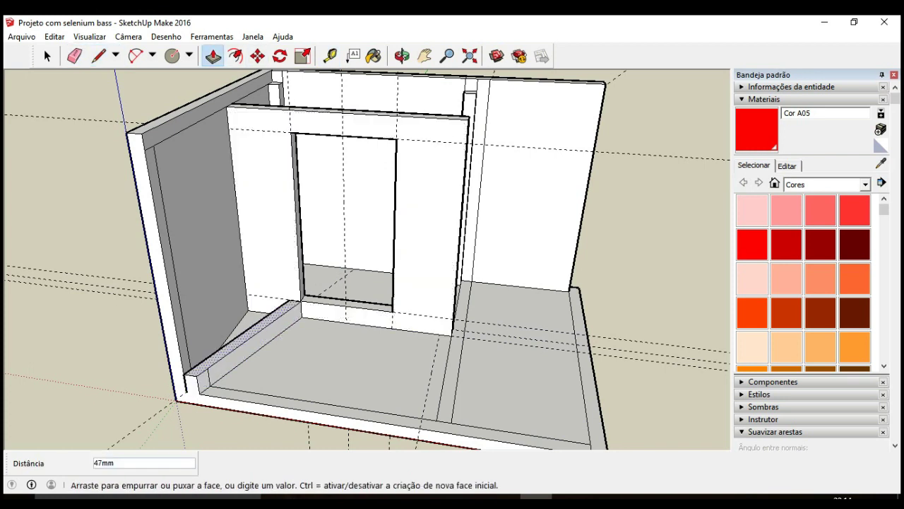
{"action": "left_click", "coordinate": [286, 113]}
Step: Outline the second slanted panel's footprint from the opening's right edge to the front near the divider, and erase the extra guides
{"action": "key", "text": "l"}
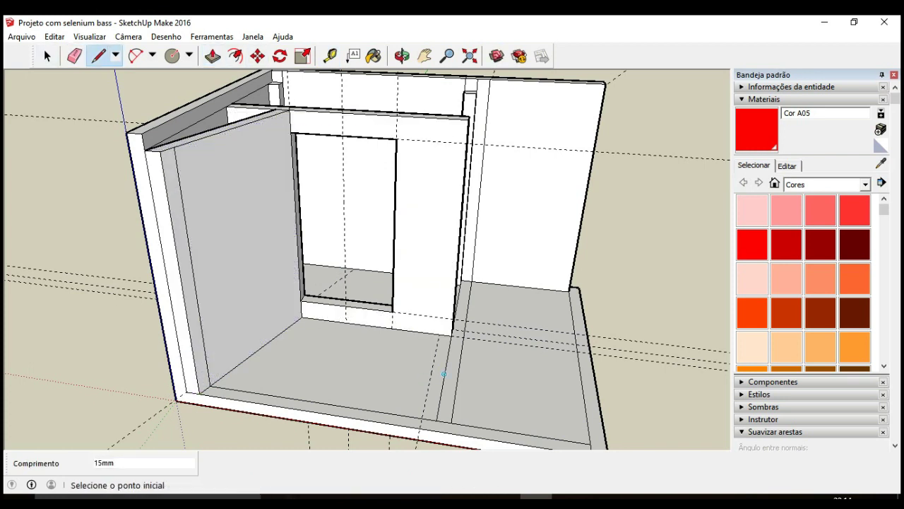
{"action": "key", "text": "t"}
{"action": "left_click", "coordinate": [403, 368]}
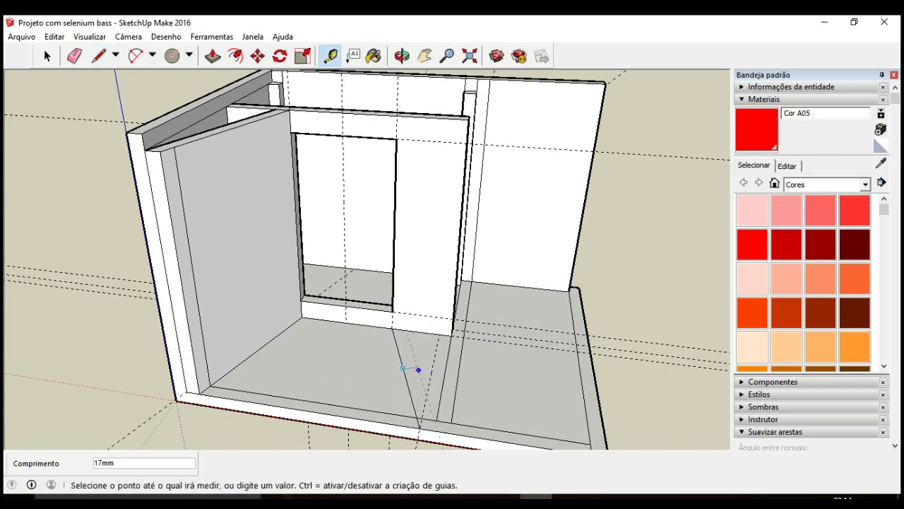
{"action": "left_click", "coordinate": [99, 56]}
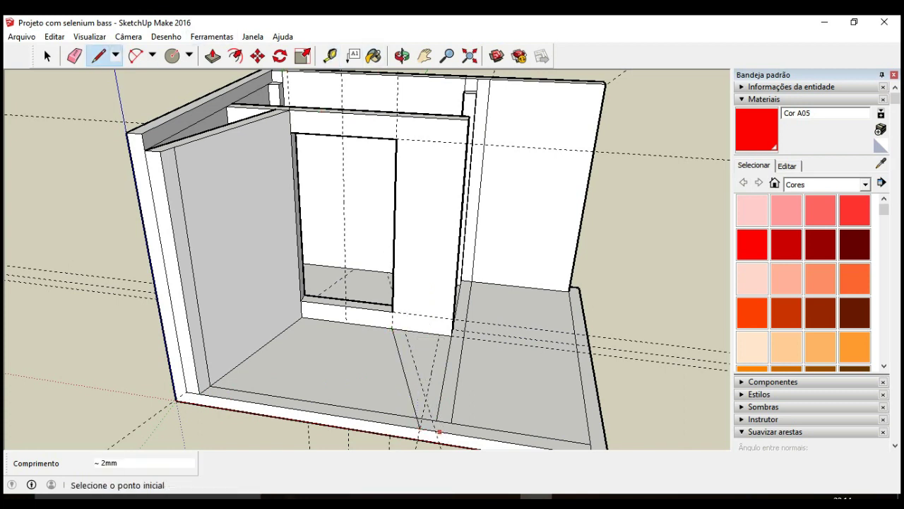
{"action": "key", "text": "e"}
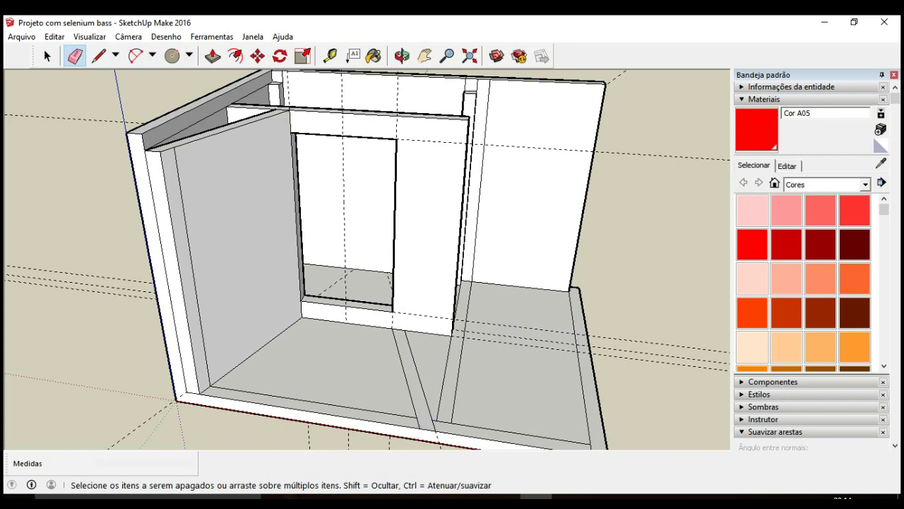
Step: Push/Pull the right slanted footprint up to the baffle panel's top
{"action": "left_click", "coordinate": [212, 56]}
{"action": "left_click", "coordinate": [416, 388]}
{"action": "left_click", "coordinate": [385, 118]}
Step: Add guides above the base, parallel to the lower inner edges of both slanted panels
{"action": "left_click", "coordinate": [99, 55]}
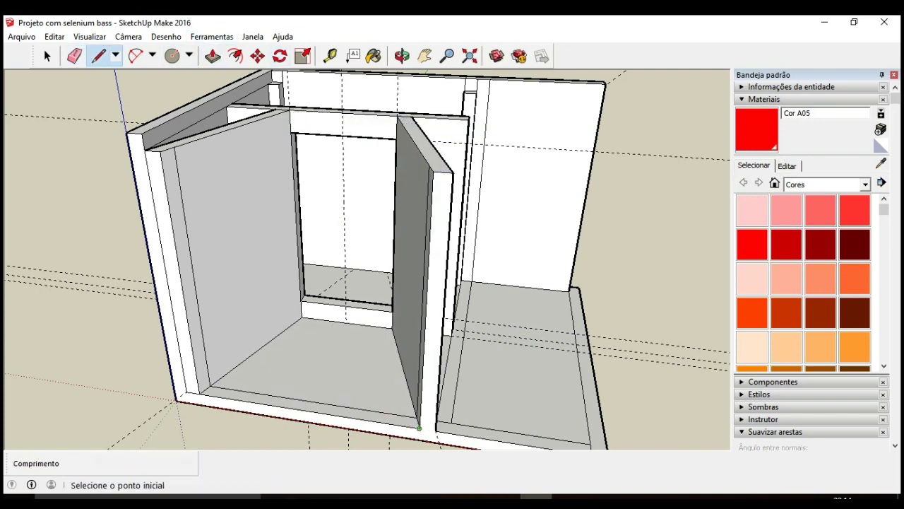
{"action": "key", "text": "t"}
{"action": "left_click", "coordinate": [241, 370]}
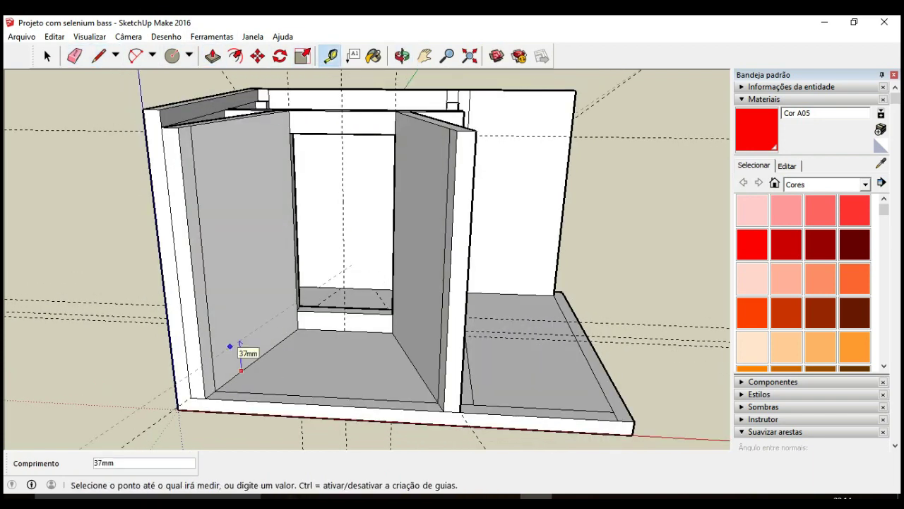
{"action": "key", "text": "Return"}
{"action": "left_click", "coordinate": [412, 363]}
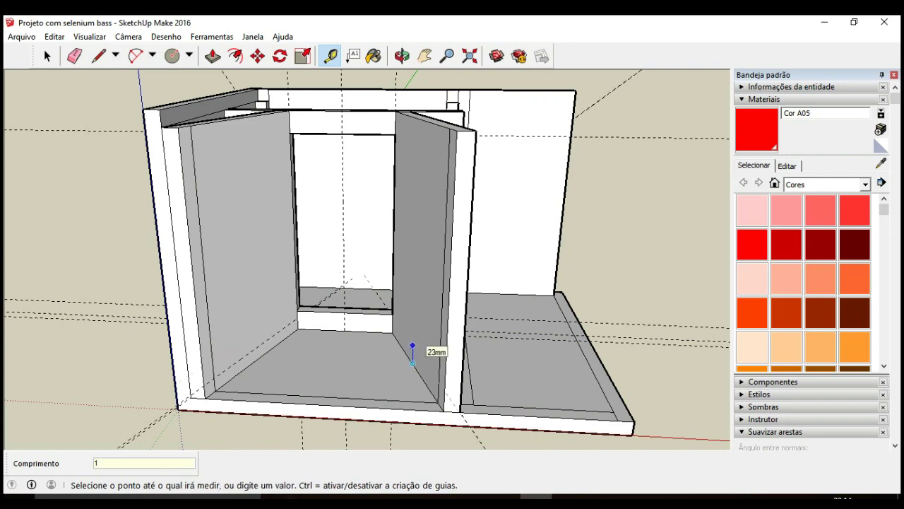
Step: Draw the edges of a sloped floor between the slanted panels, from the opening's lower edge to the front
{"action": "left_click", "coordinate": [98, 56]}
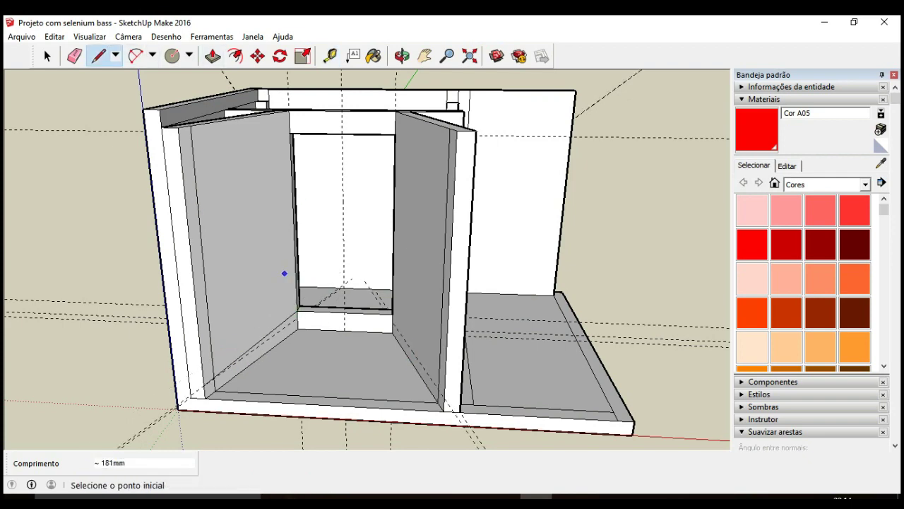
{"action": "left_click", "coordinate": [330, 56]}
{"action": "scroll", "coordinate": [304, 310], "scroll_direction": "up", "scroll_amount": 3}
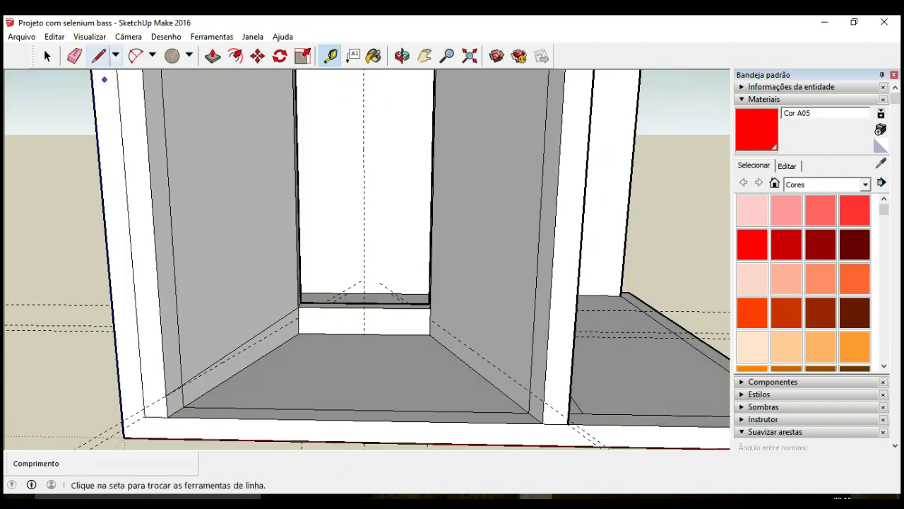
{"action": "left_click", "coordinate": [99, 56]}
{"action": "left_click", "coordinate": [430, 308]}
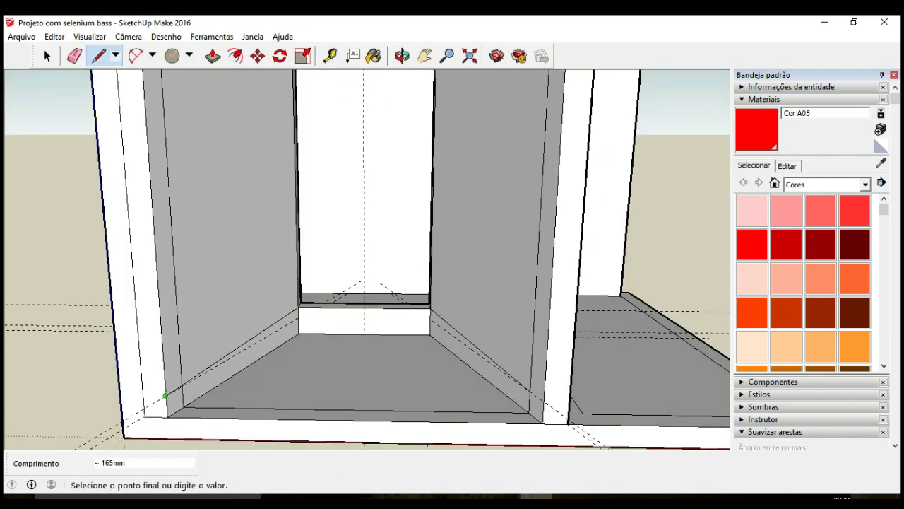
{"action": "left_click", "coordinate": [543, 401]}
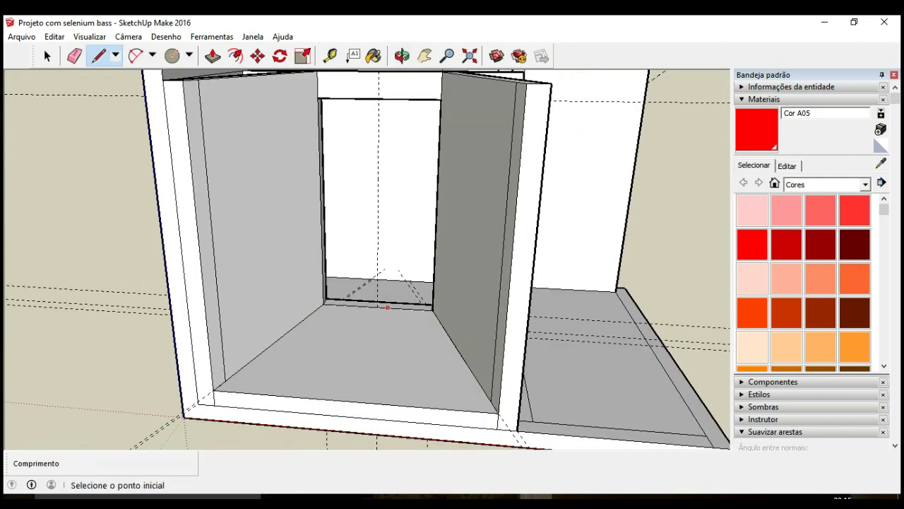
Step: Start a guide below the left slanted panel's top edge
{"action": "left_click", "coordinate": [424, 56]}
{"action": "left_click_drag", "start_coordinate": [395, 184], "coordinate": [388, 300]}
{"action": "left_click", "coordinate": [330, 56]}
{"action": "left_click", "coordinate": [246, 186]}
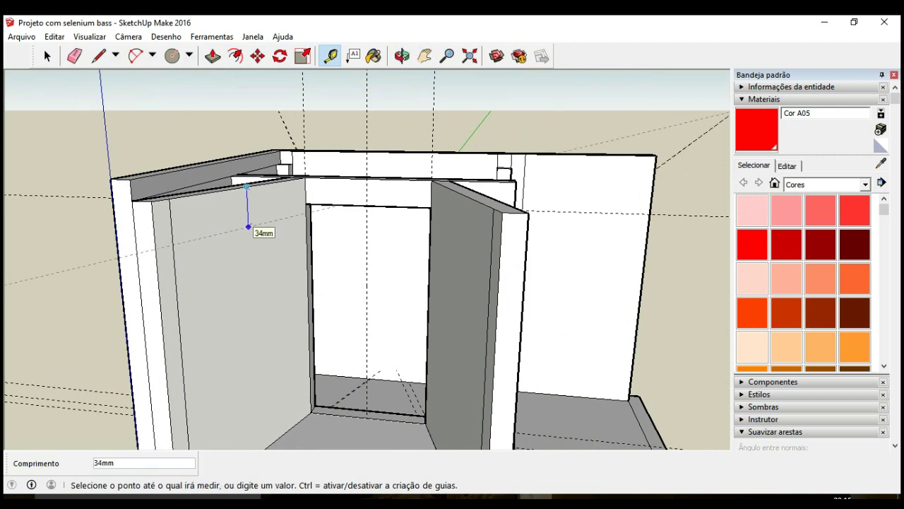